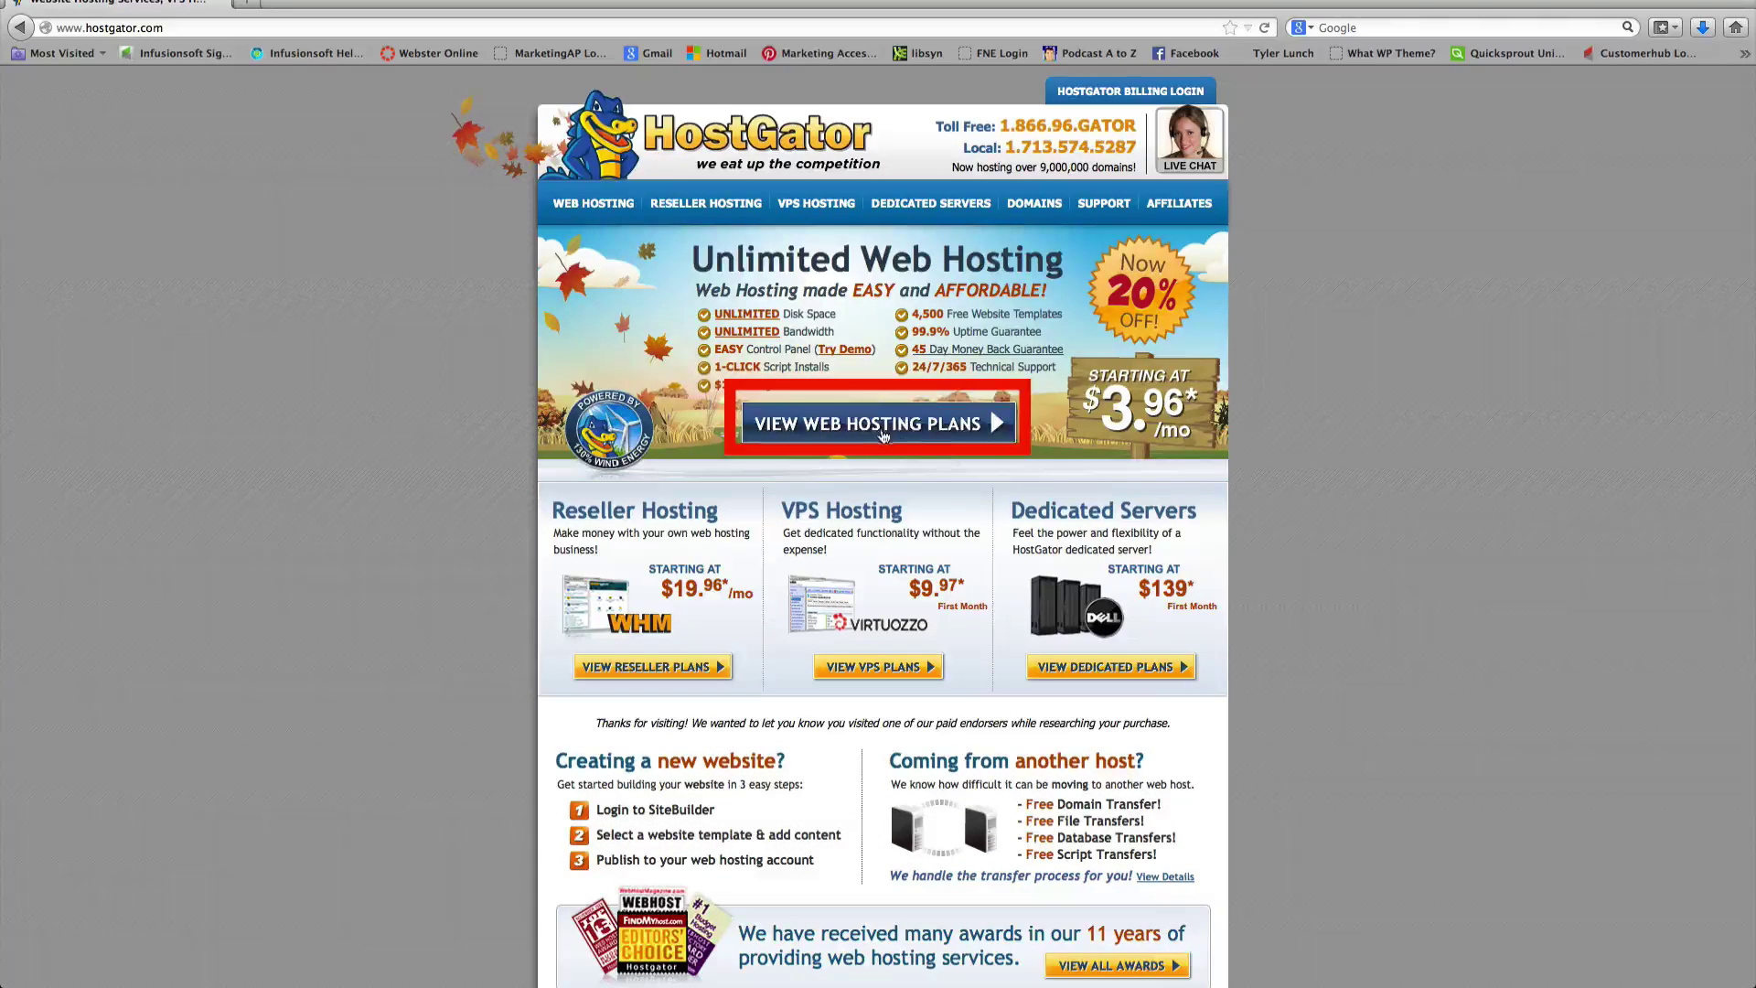
Set the Baby Plan billing term to 1 Year at $7.96/mo on the hosting plans page
{"action": "left_click", "coordinate": [882, 430]}
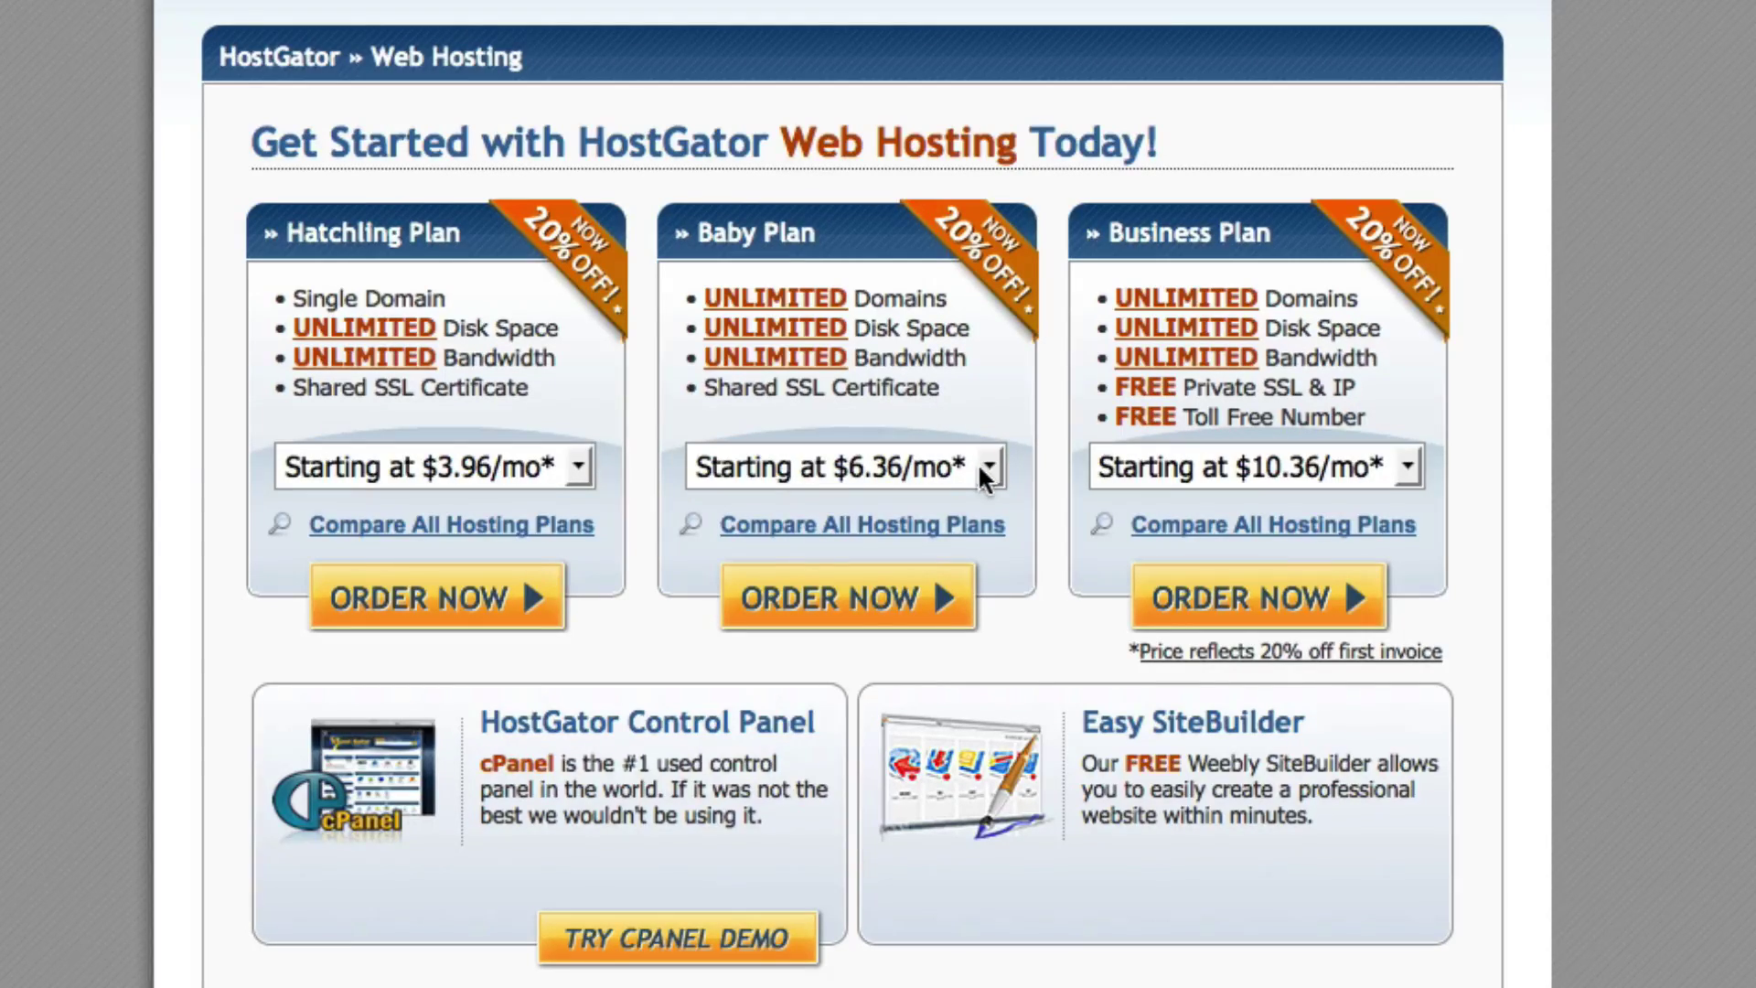
{"action": "left_click", "coordinate": [983, 468]}
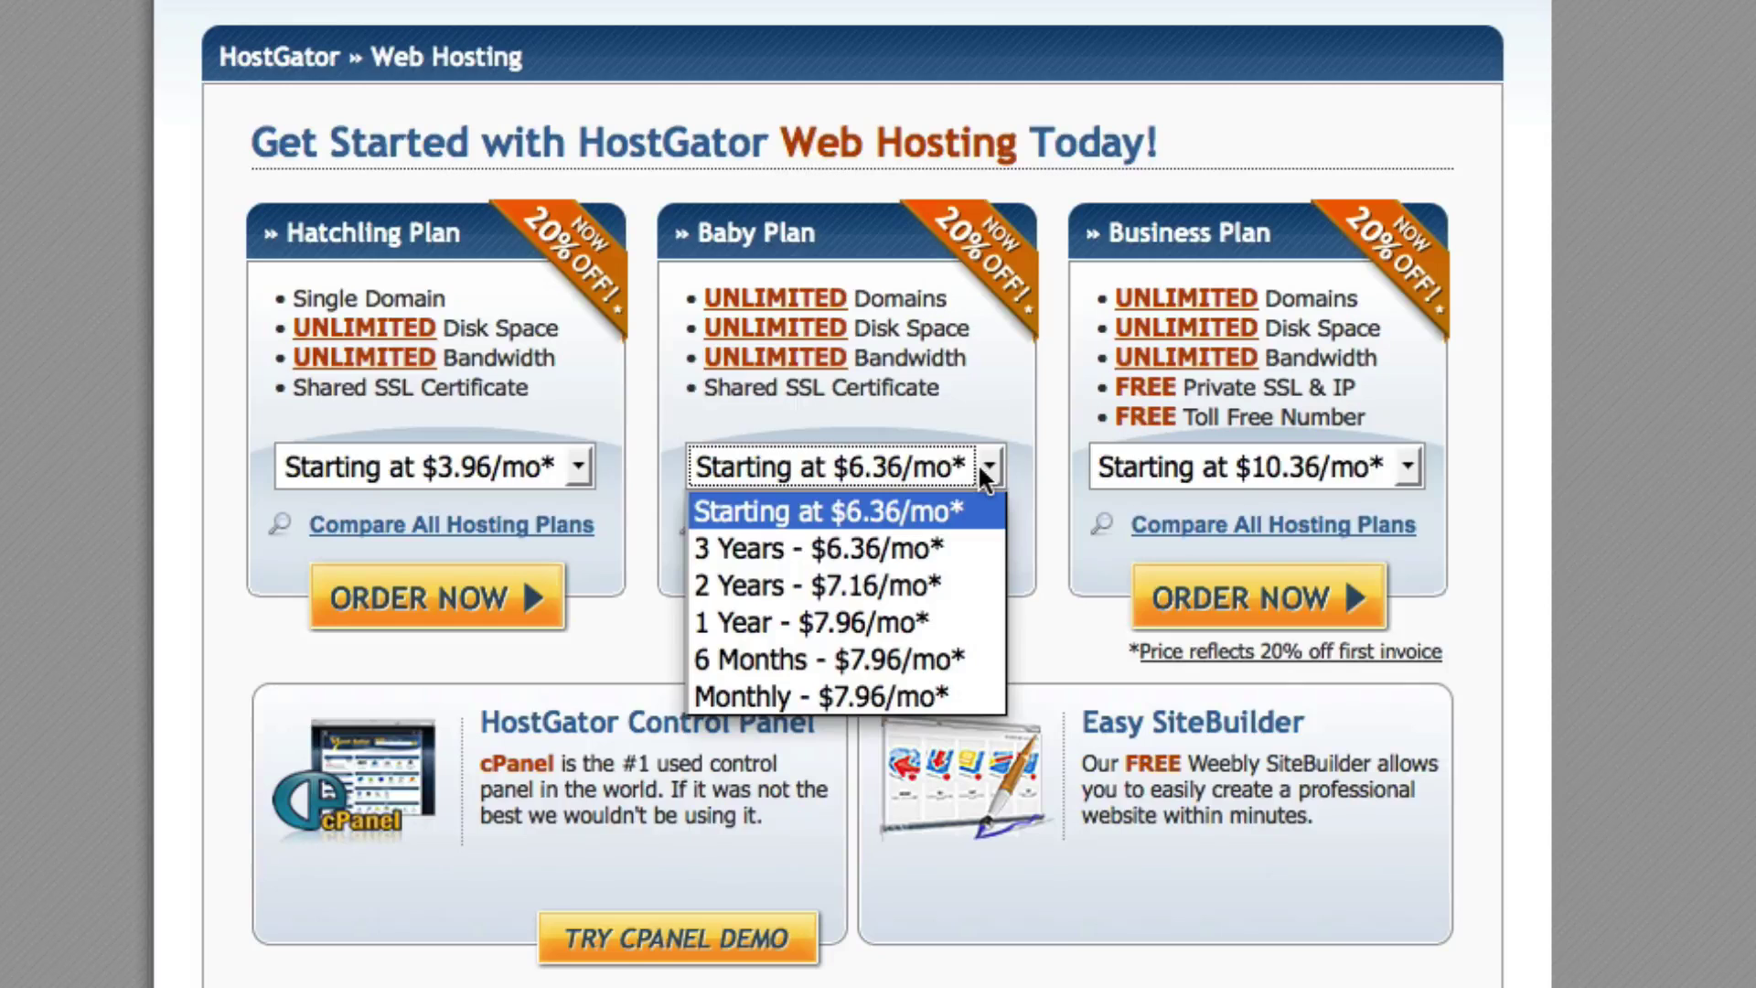
{"action": "left_click", "coordinate": [985, 474]}
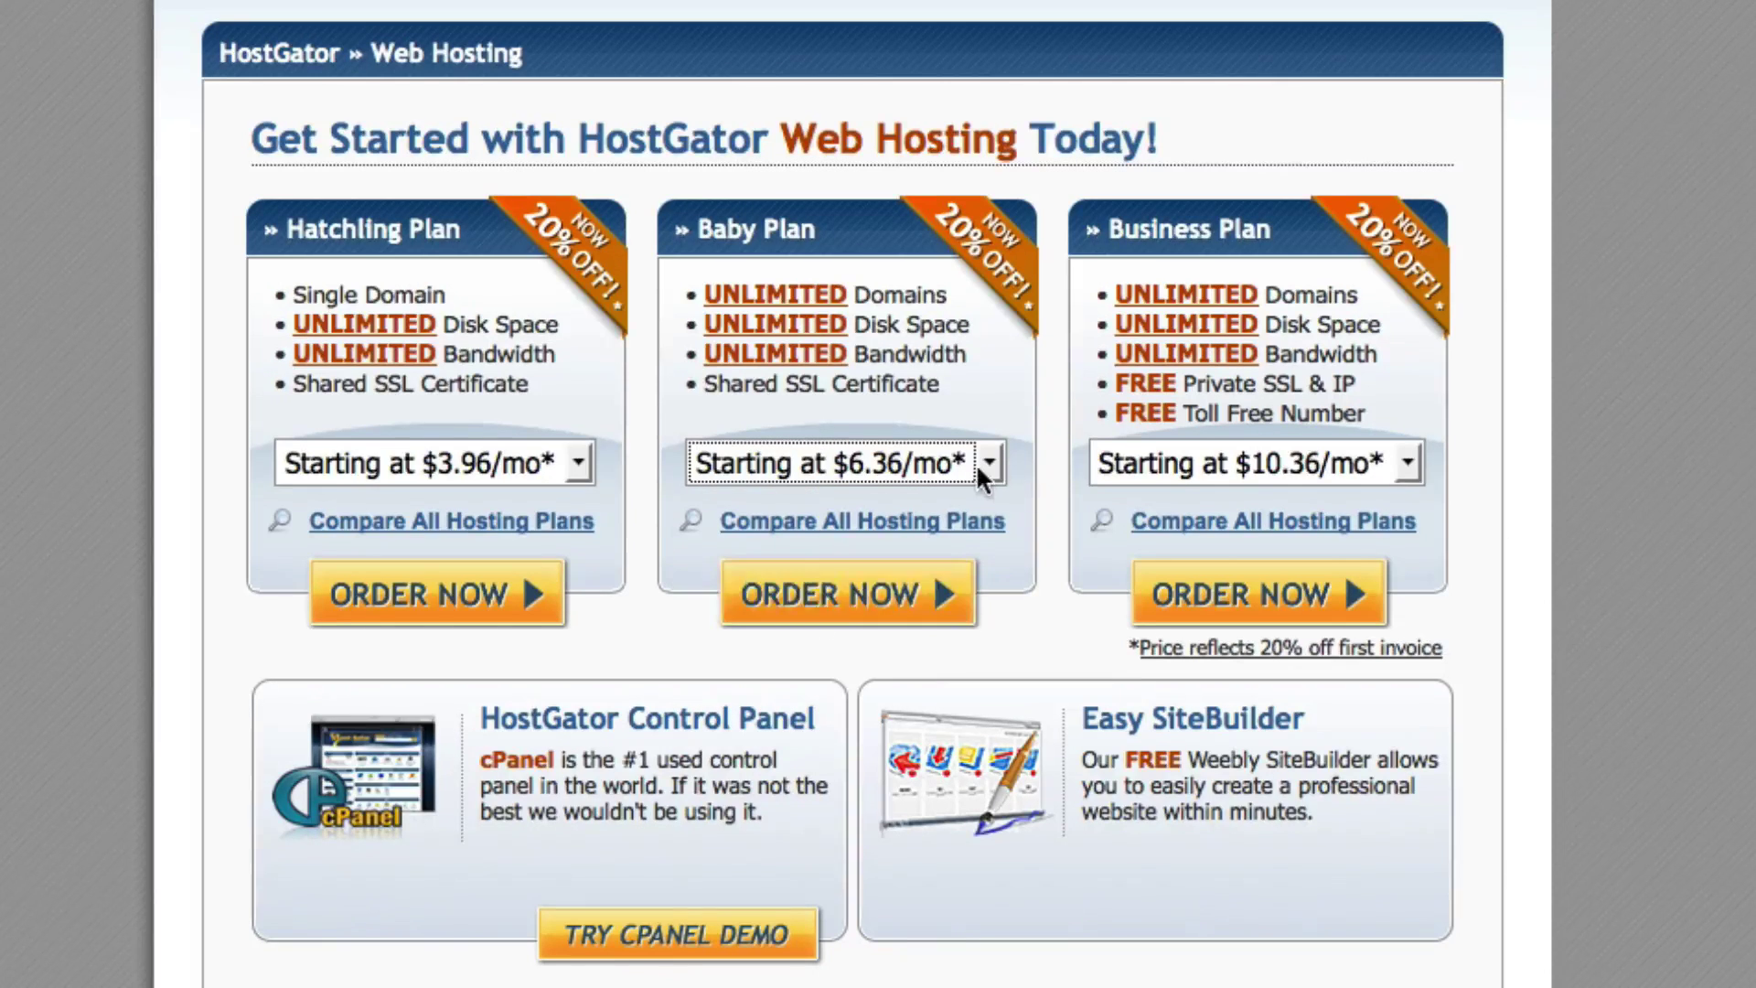
{"action": "left_click", "coordinate": [985, 468]}
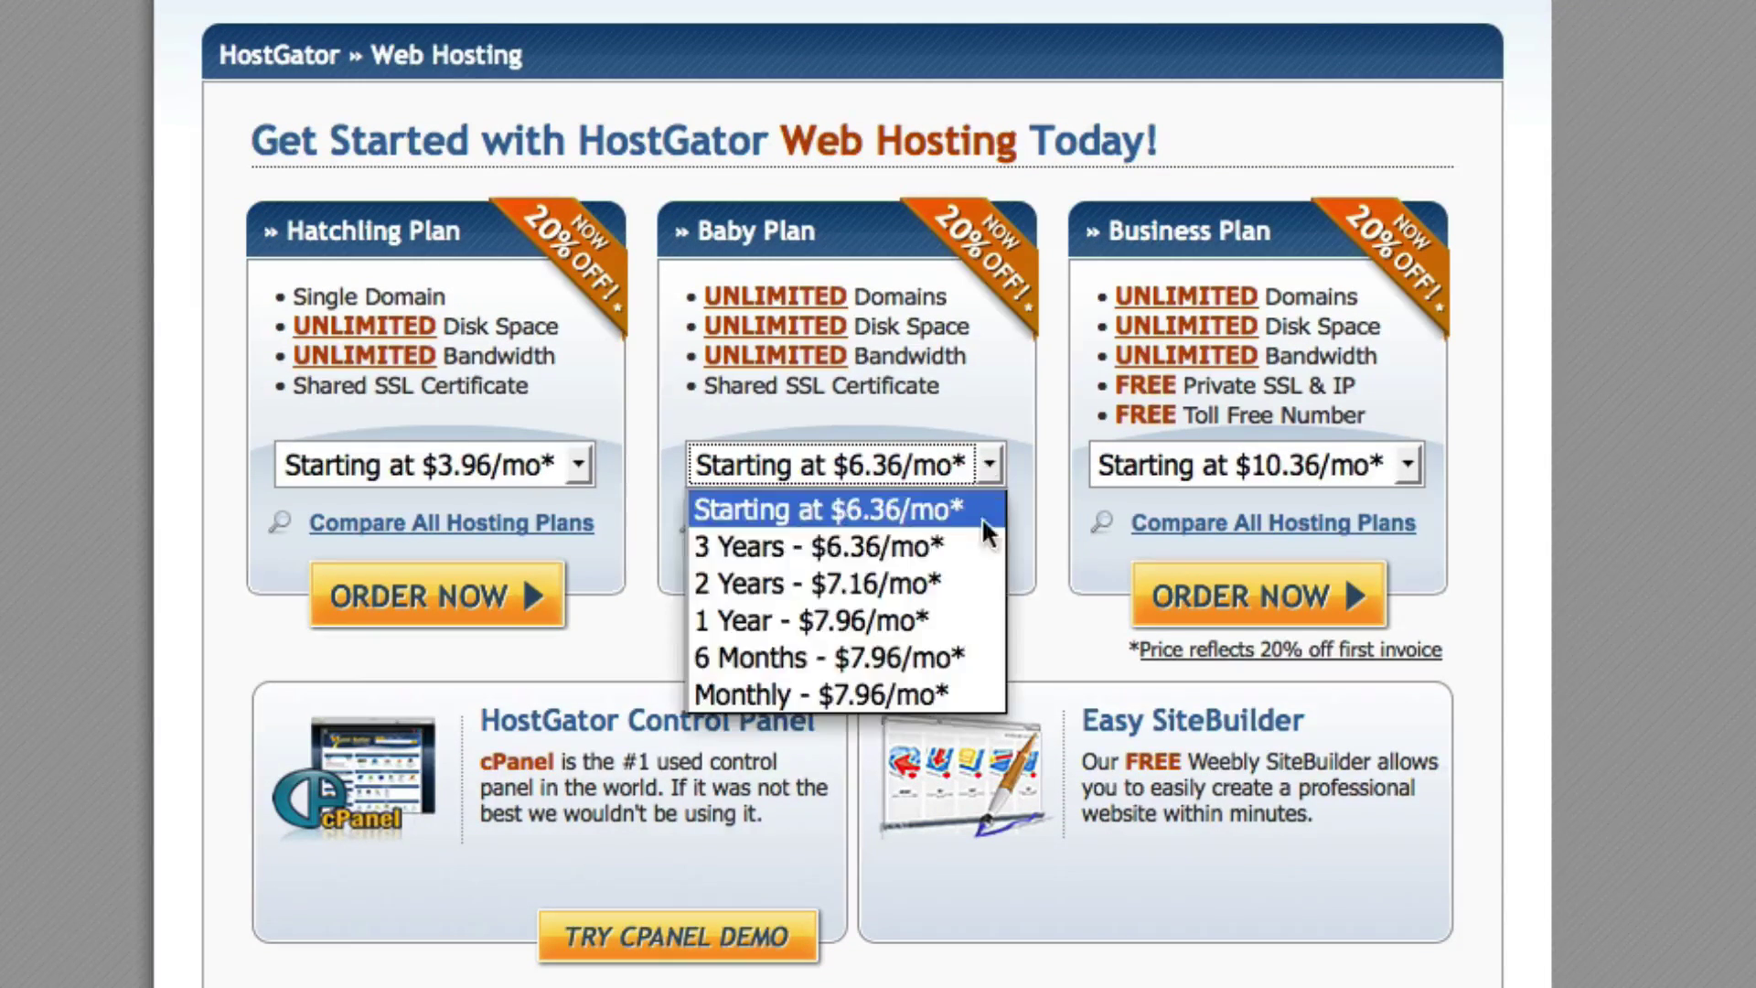
{"action": "left_click", "coordinate": [923, 612]}
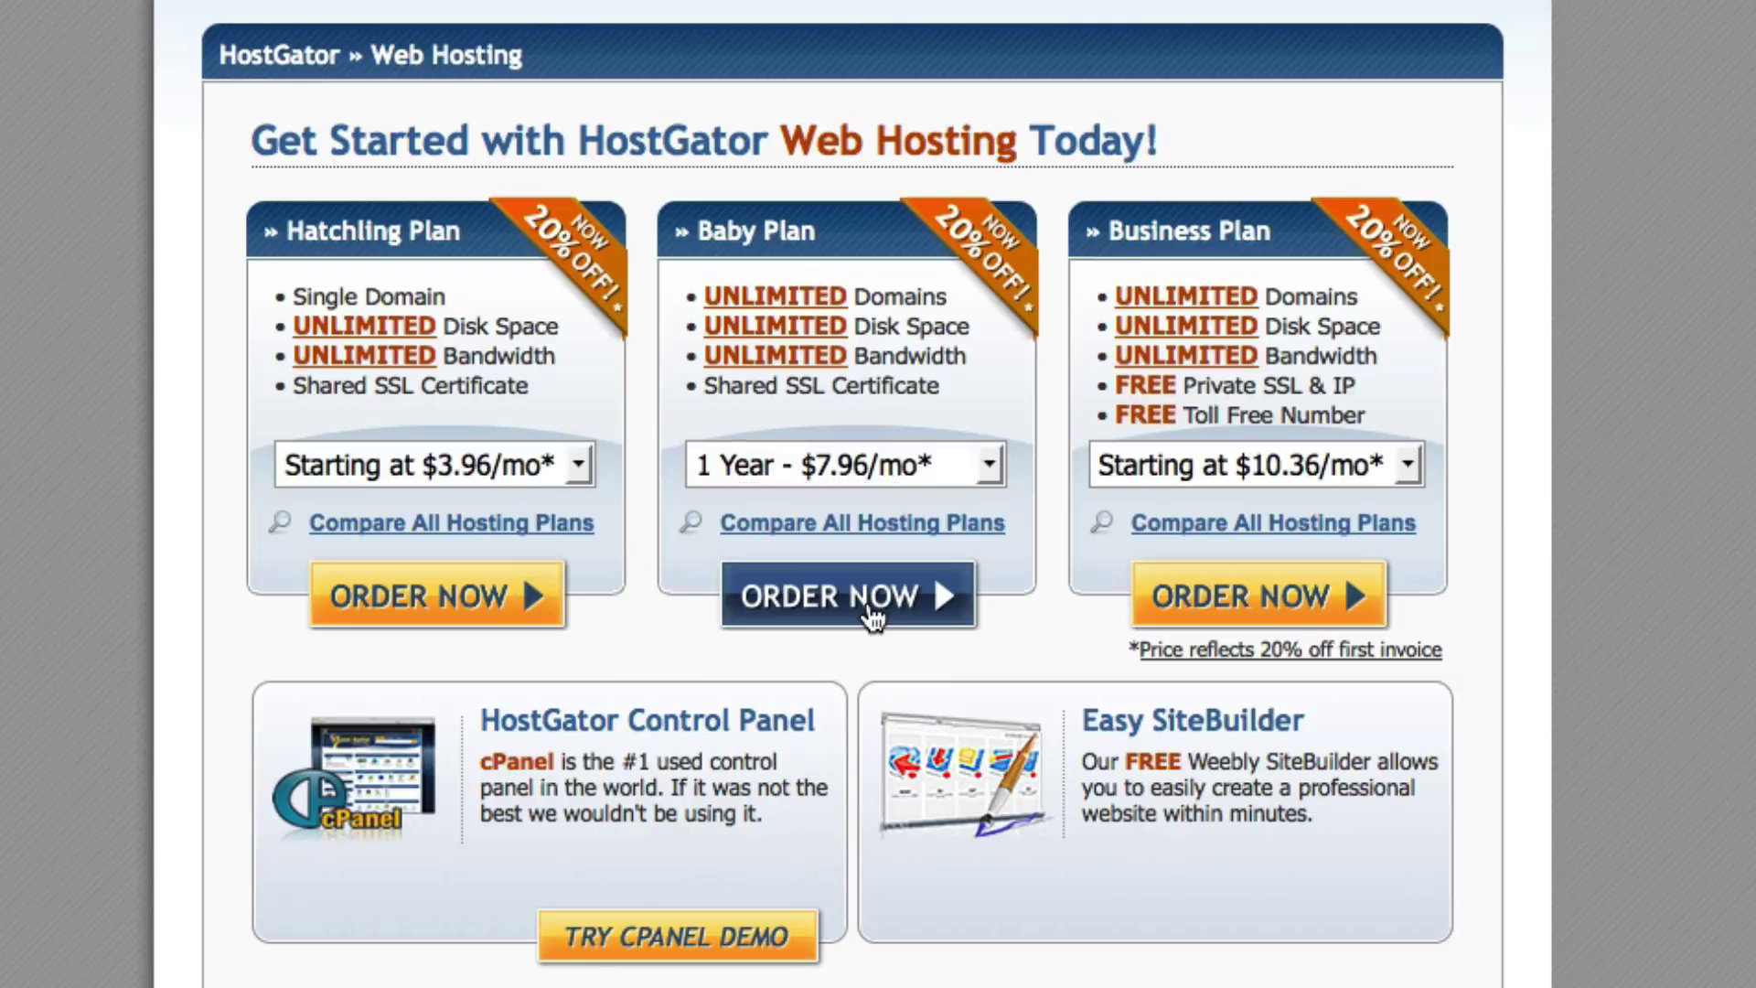
Order the Baby Plan and enter the buyer's already-owned domain name
{"action": "left_click", "coordinate": [878, 622]}
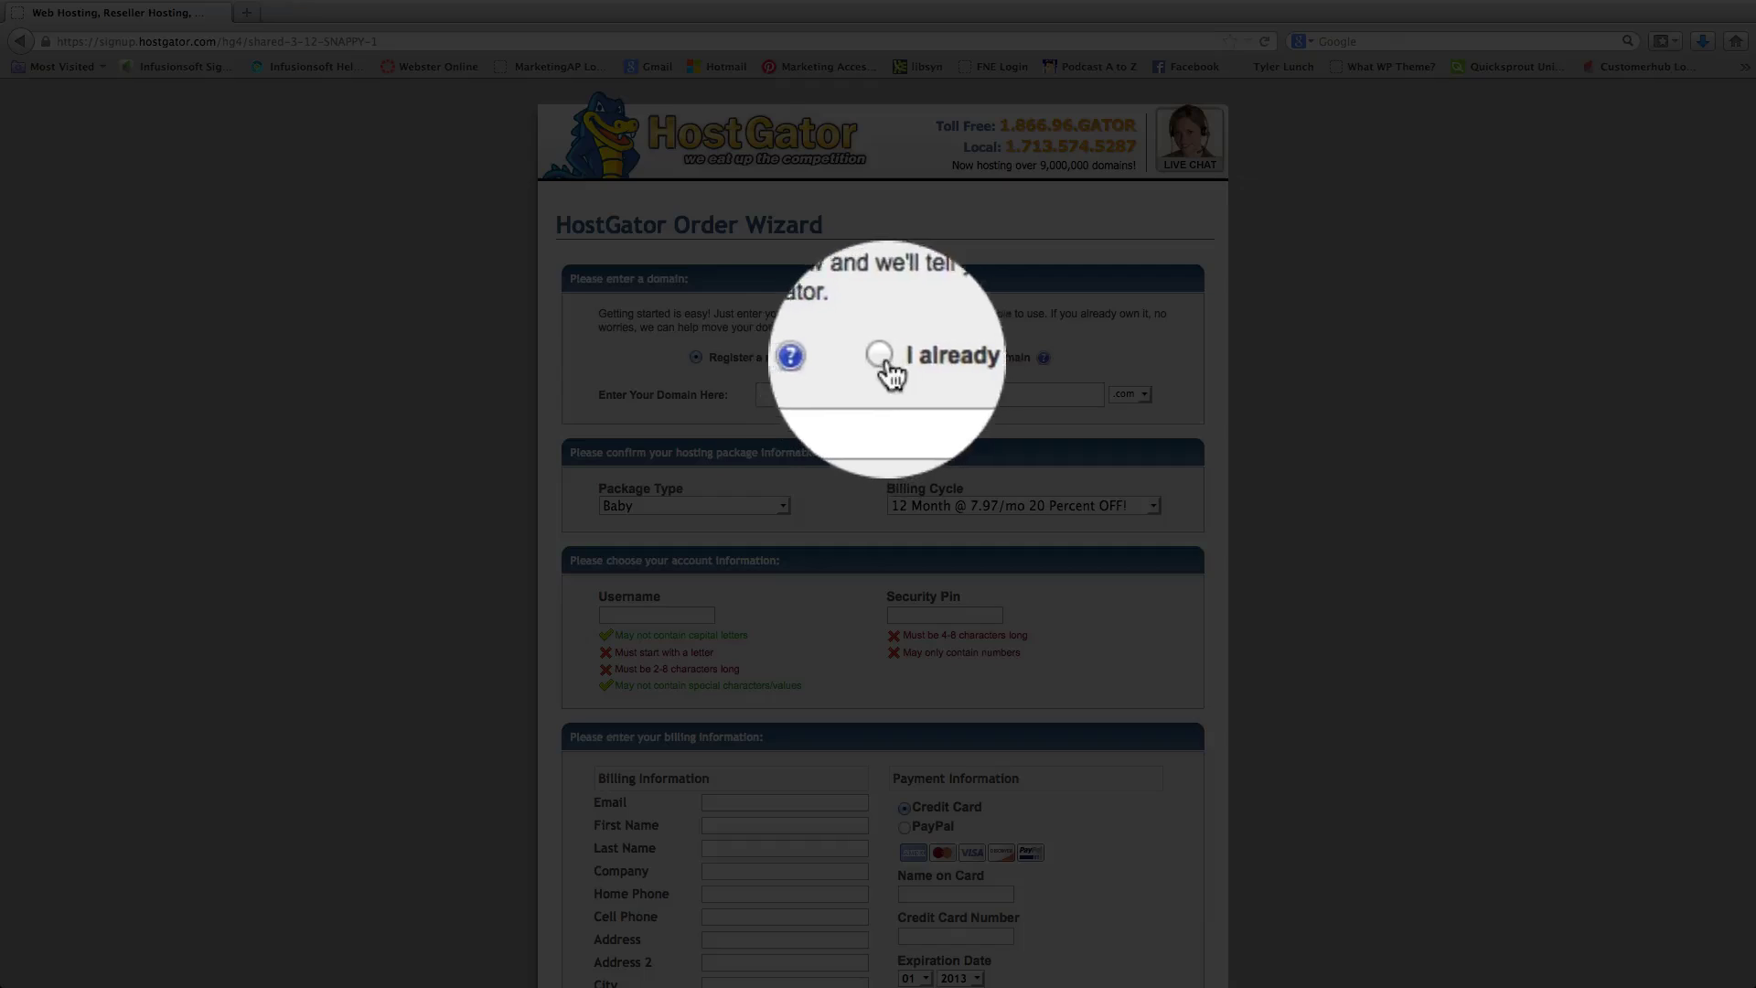
{"action": "left_click", "coordinate": [883, 357]}
{"action": "left_click", "coordinate": [874, 398]}
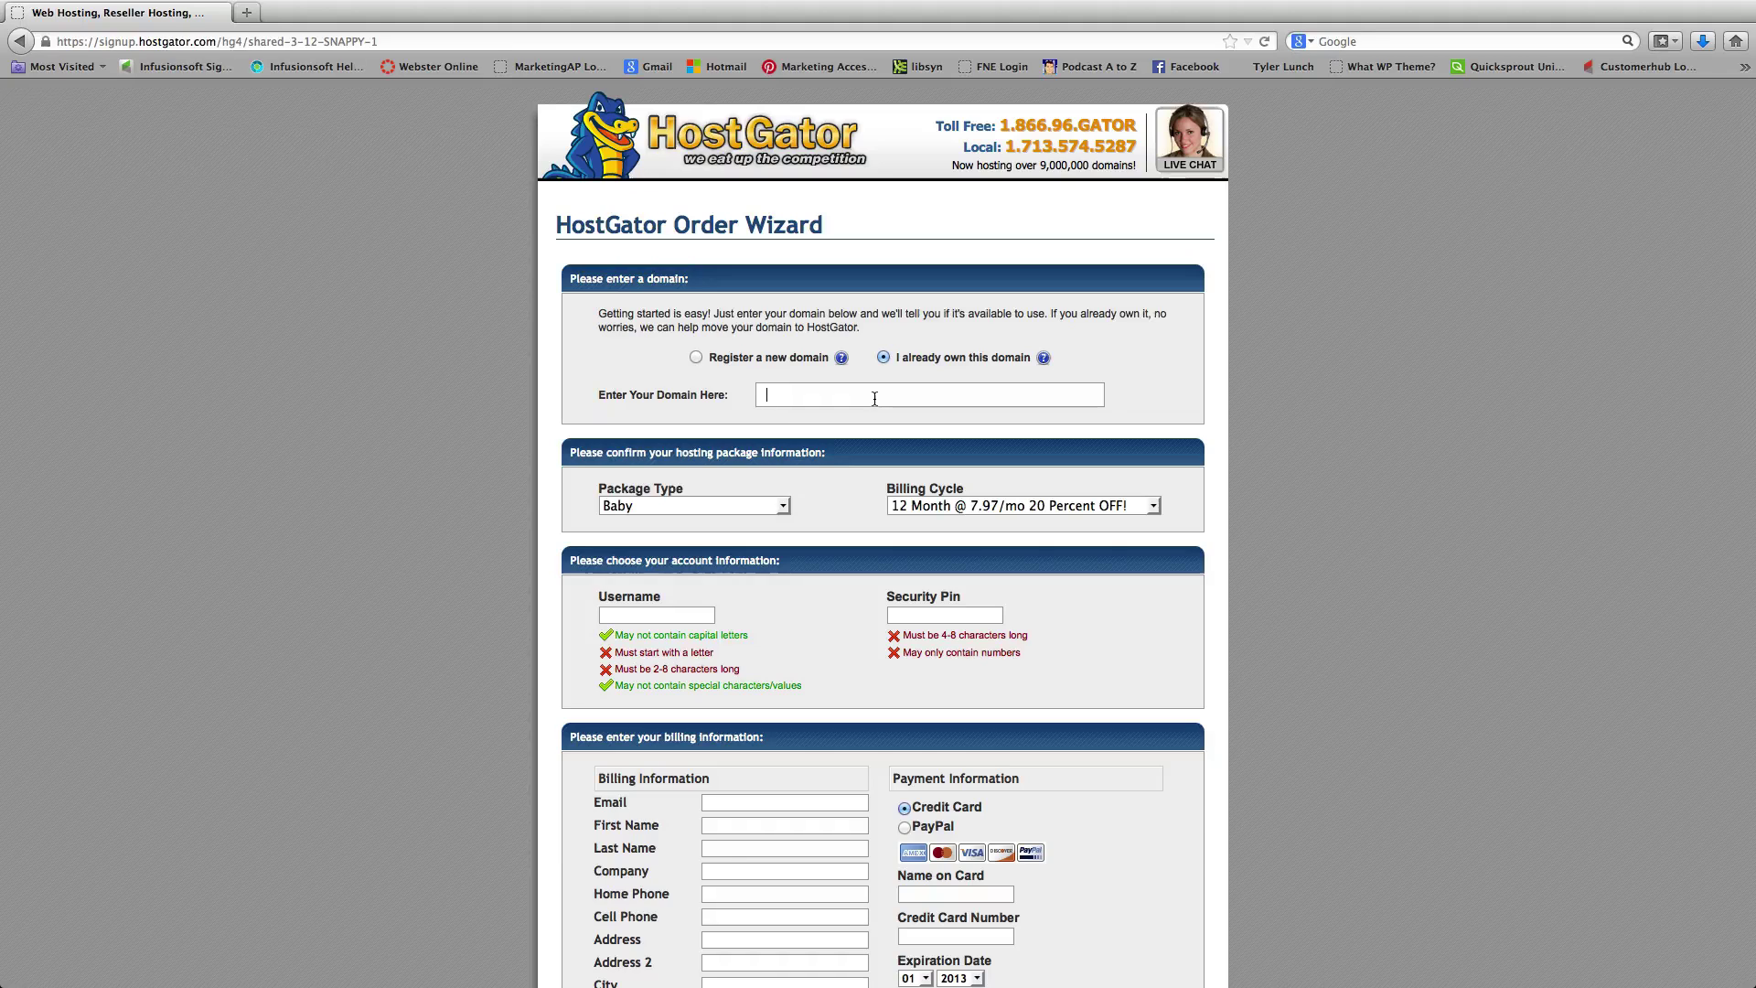
{"action": "type", "text": "anthonytr"}
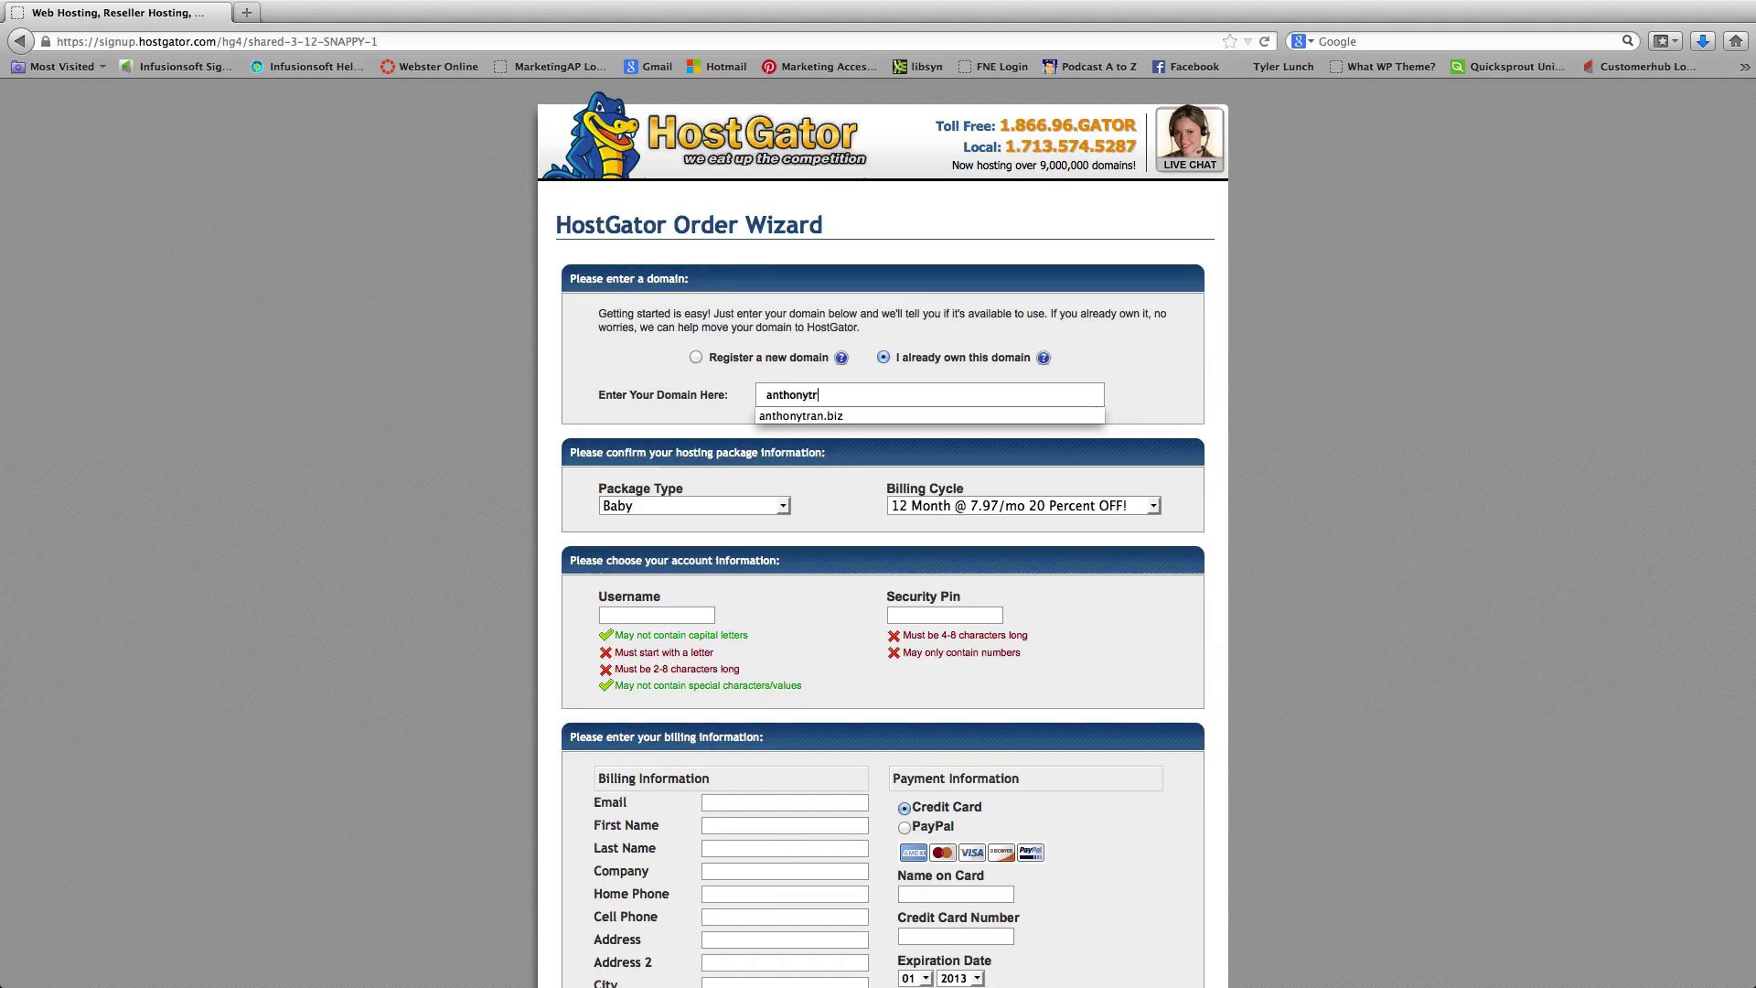
{"action": "type", "text": "an.biz"}
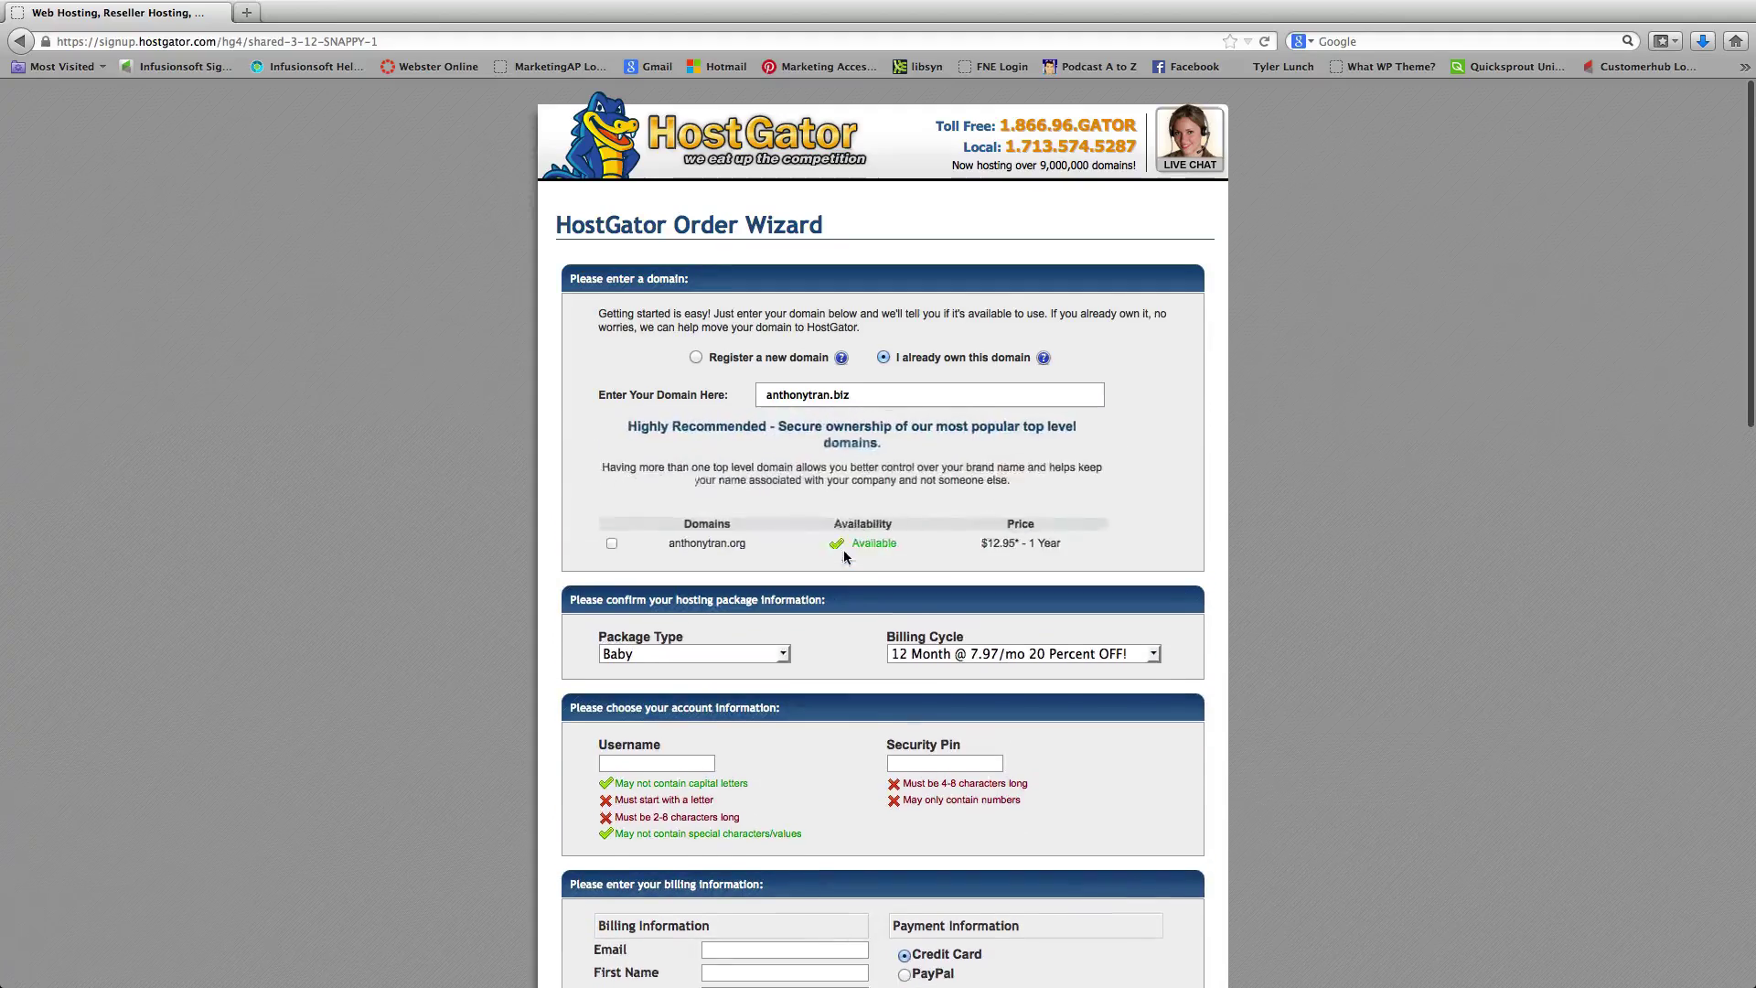
Move on to the account details and begin the Username and Security Pin fields
{"action": "scroll", "coordinate": [839, 585], "scroll_direction": "down", "scroll_amount": 10}
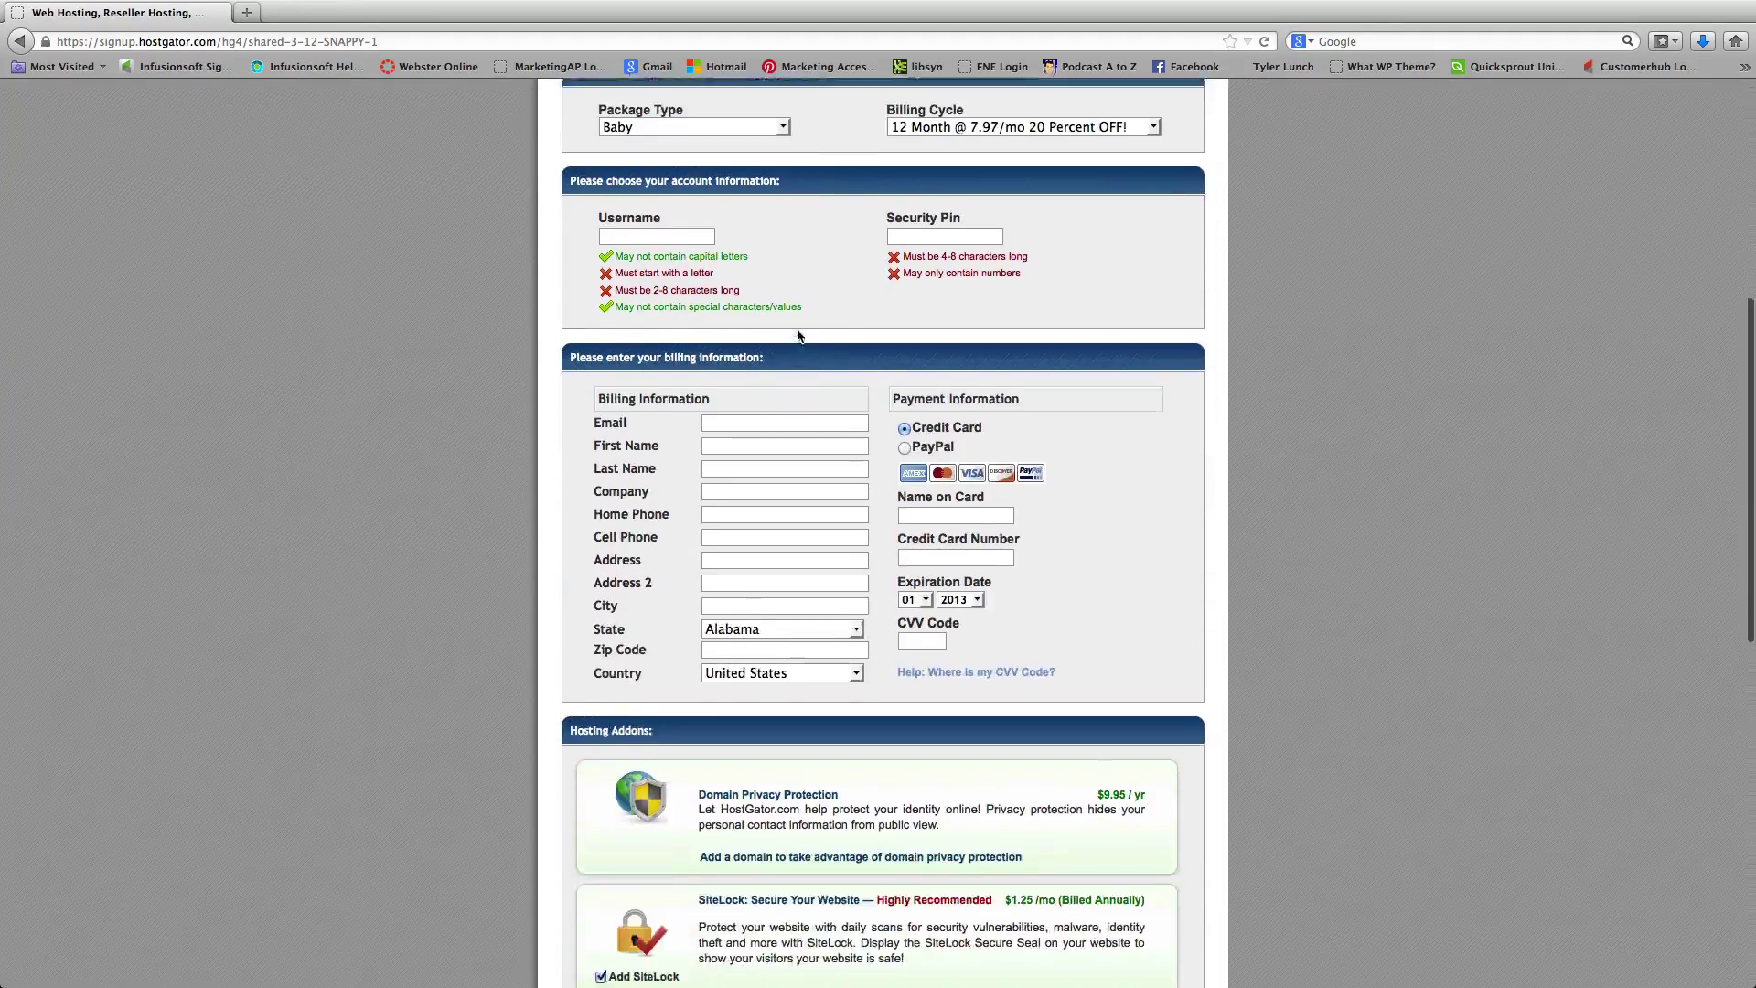
{"action": "scroll", "coordinate": [786, 338], "scroll_direction": "up", "scroll_amount": 5}
{"action": "scroll", "coordinate": [784, 274], "scroll_direction": "down", "scroll_amount": 2}
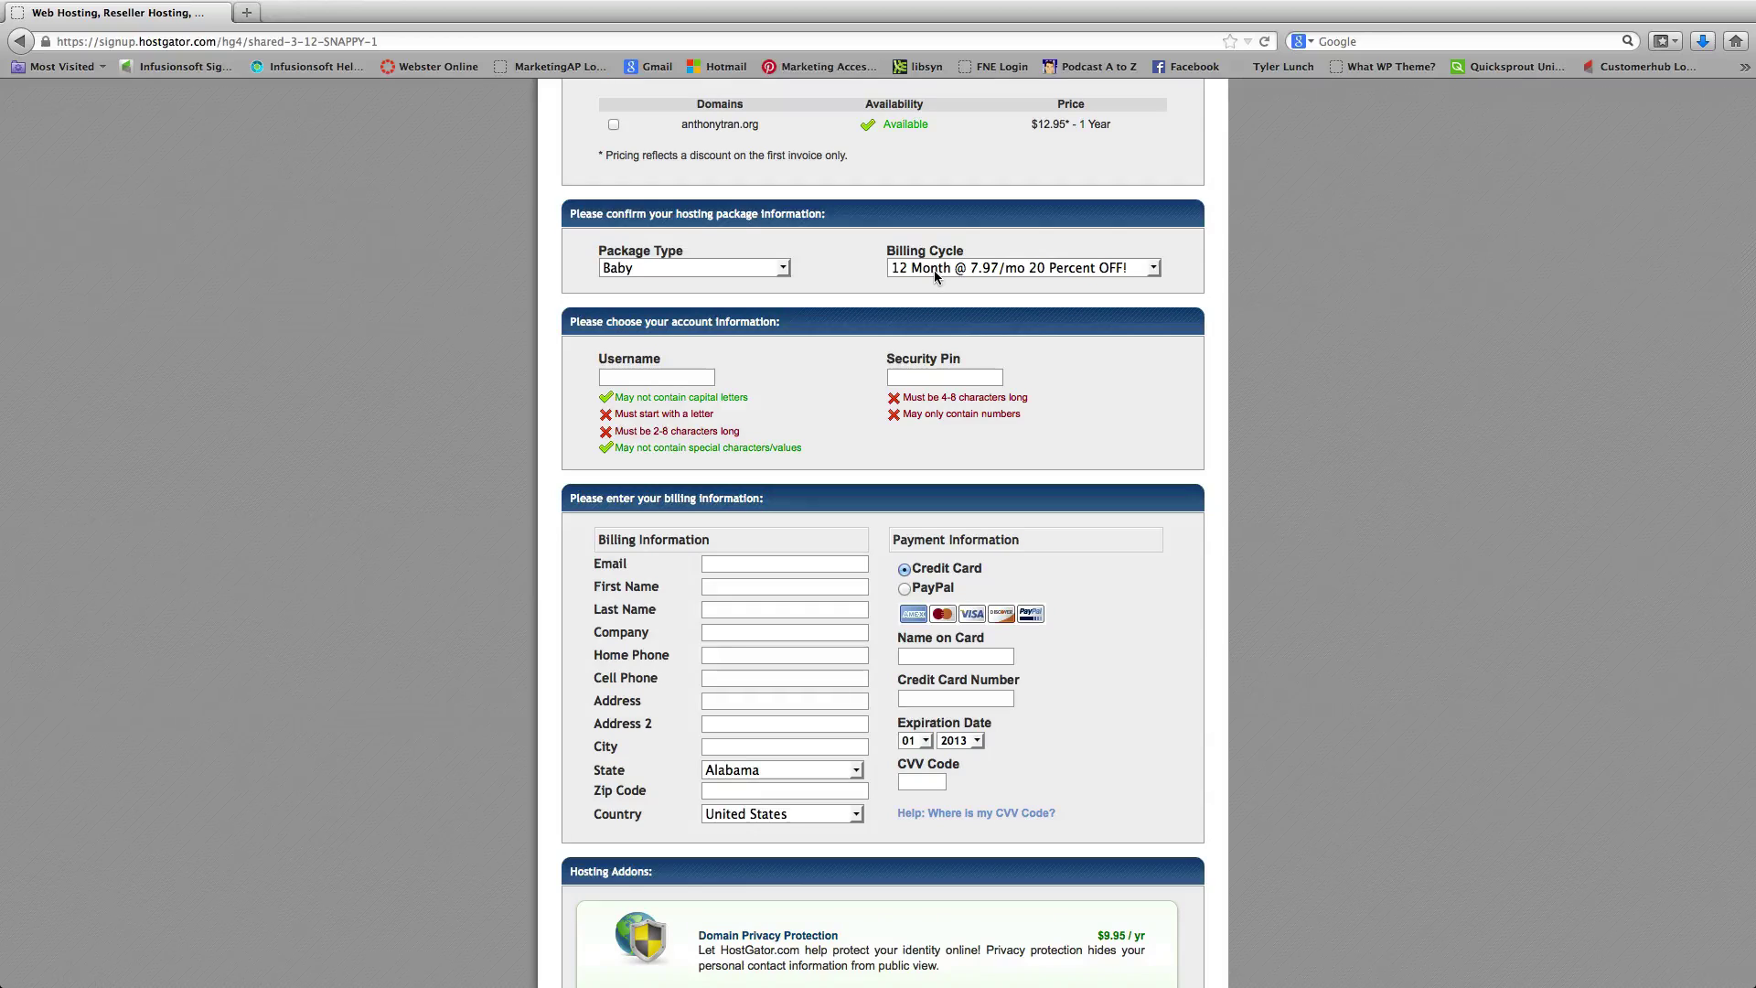
{"action": "left_click", "coordinate": [670, 377]}
{"action": "left_click", "coordinate": [937, 379]}
Uncheck the CodeGuard and SiteLock add-ons under Hosting Addons
{"action": "scroll", "coordinate": [937, 380], "scroll_direction": "down", "scroll_amount": 5}
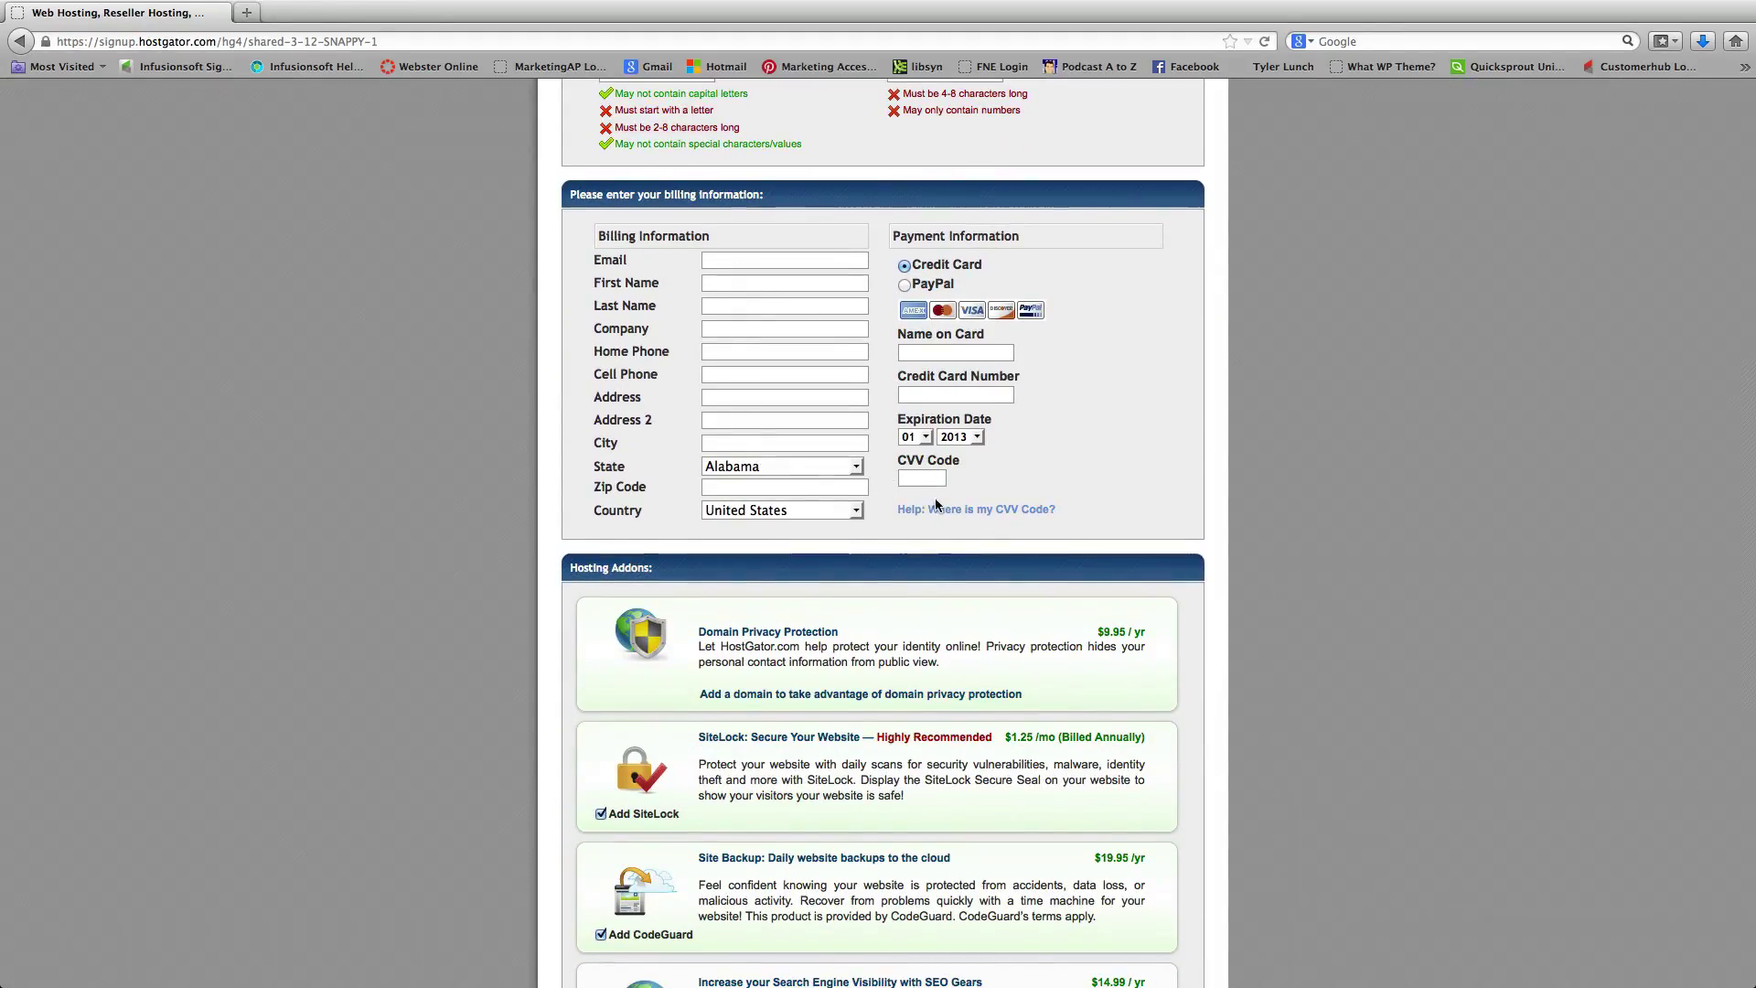
{"action": "scroll", "coordinate": [896, 494], "scroll_direction": "down", "scroll_amount": 3}
{"action": "scroll", "coordinate": [938, 506], "scroll_direction": "down", "scroll_amount": 3}
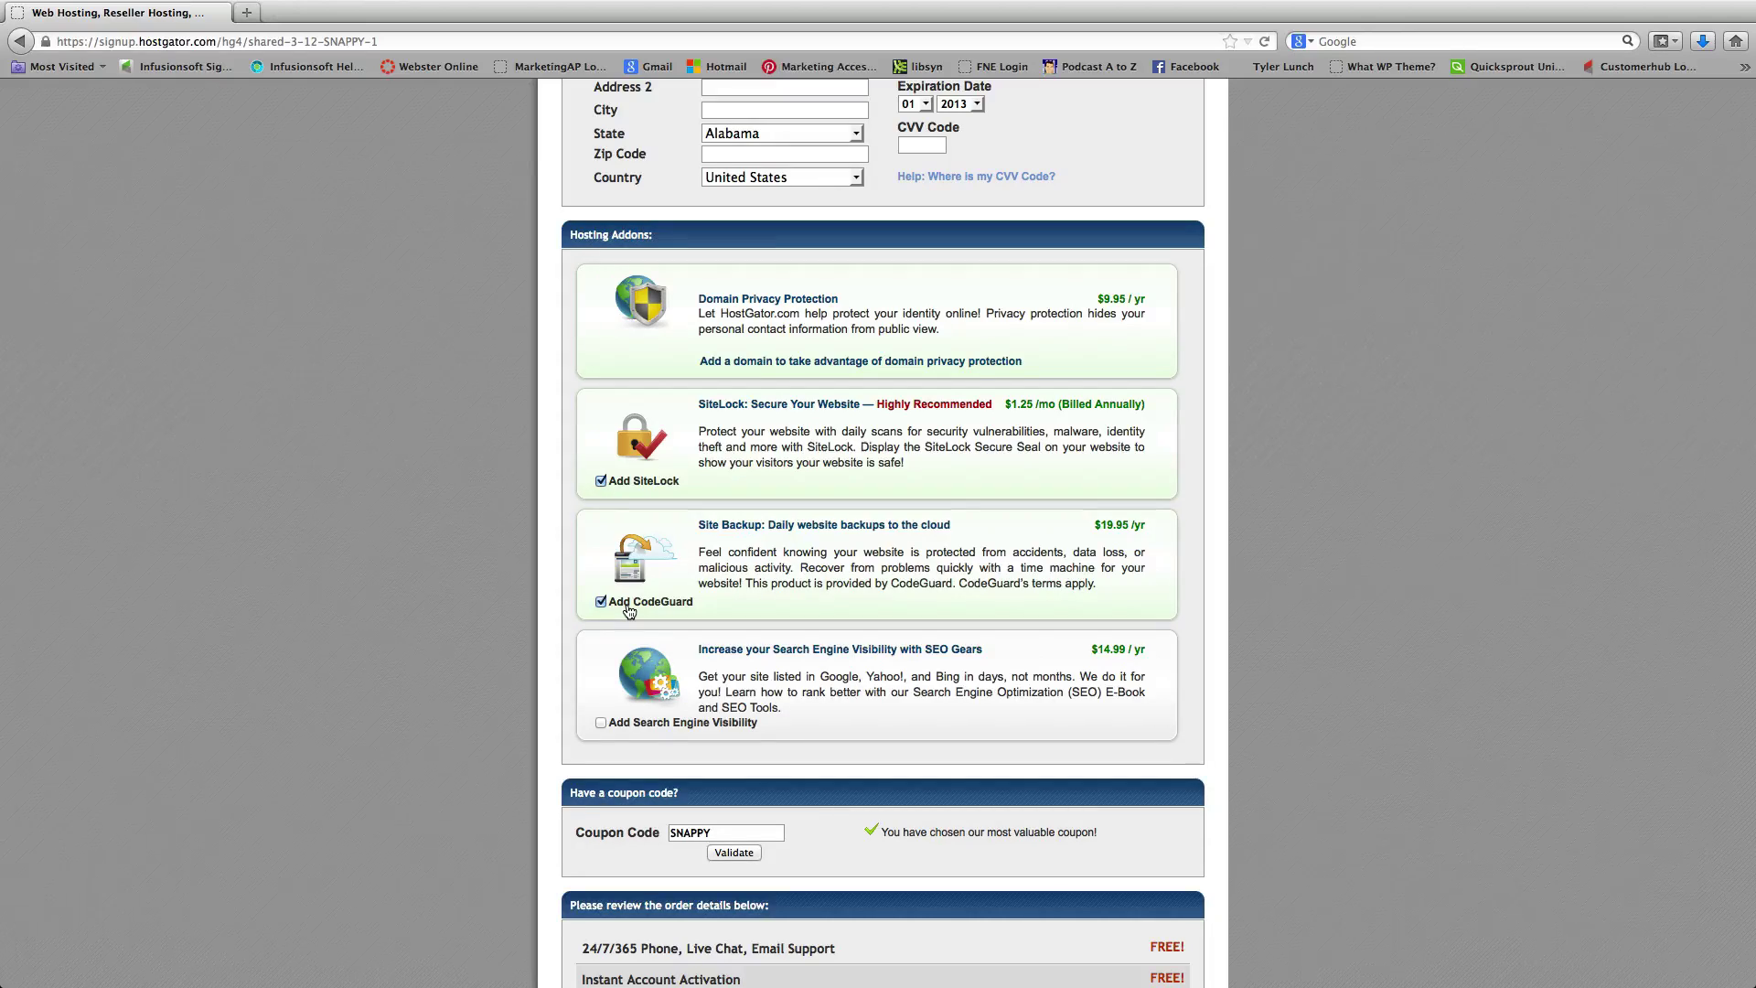
{"action": "left_click", "coordinate": [601, 602]}
{"action": "left_click", "coordinate": [600, 481]}
{"action": "scroll", "coordinate": [781, 588], "scroll_direction": "down", "scroll_amount": 5}
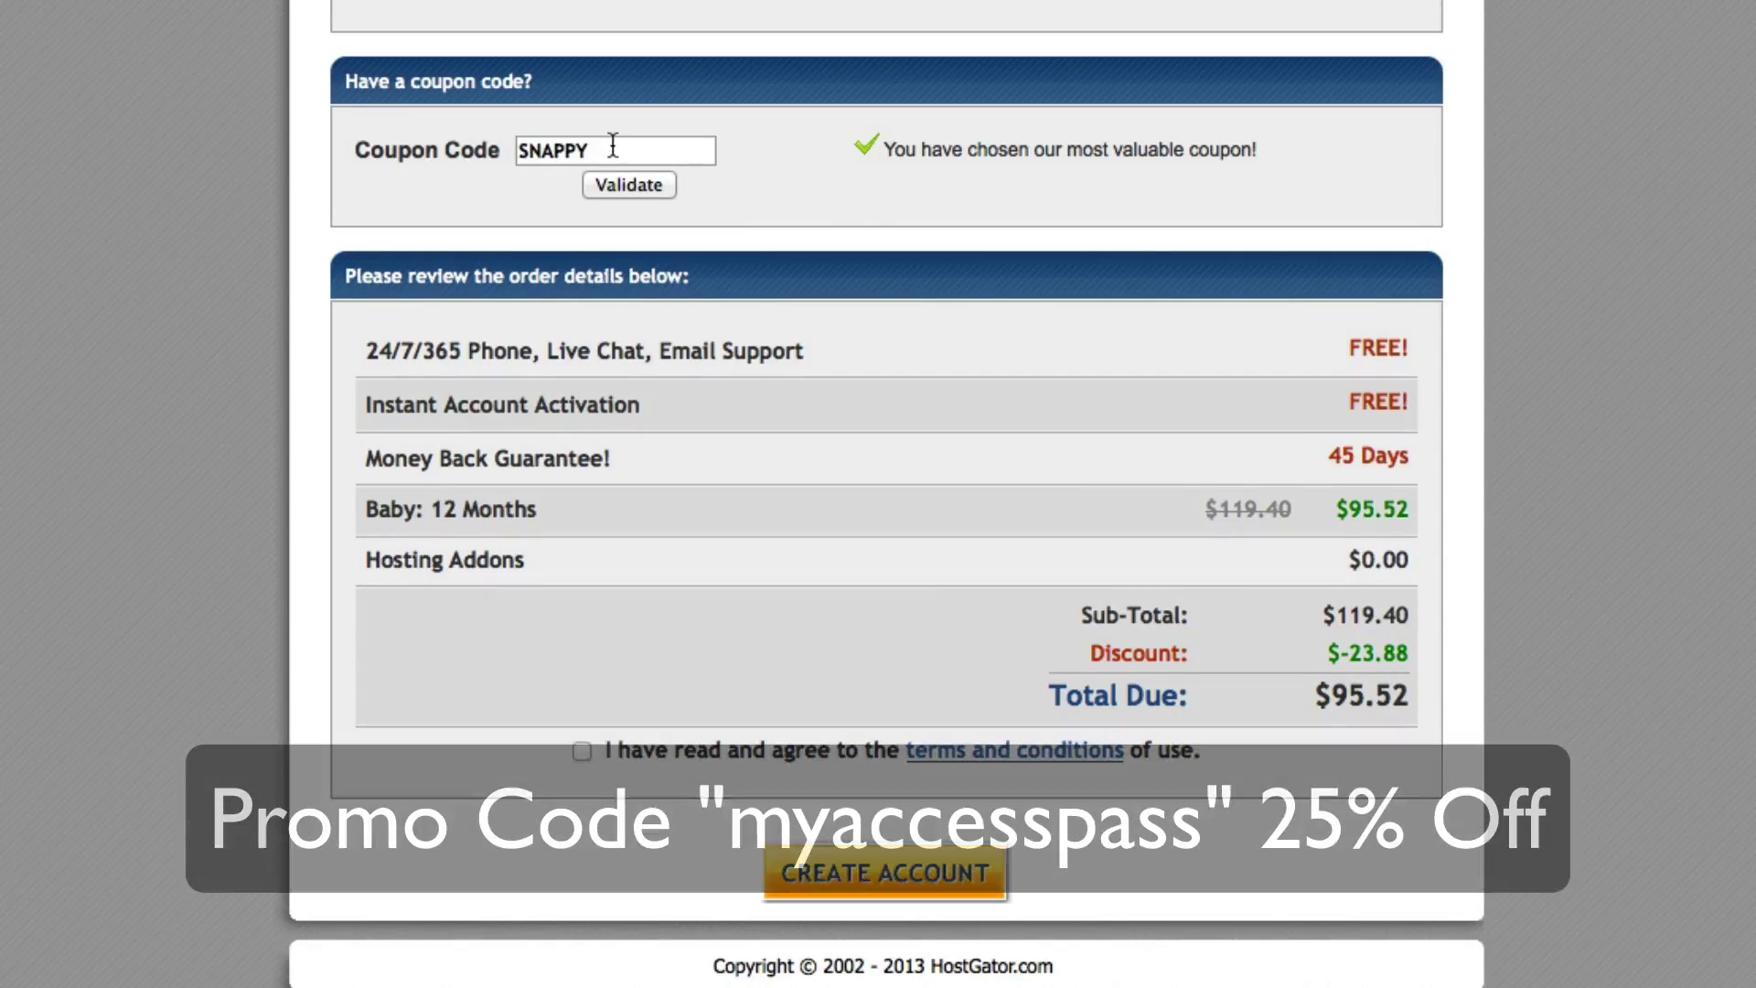
Replace the SNAPPY coupon with myaccesspass, dropping the total to $89.55, and accept the terms
{"action": "left_click_drag", "start_coordinate": [615, 146], "coordinate": [499, 143]}
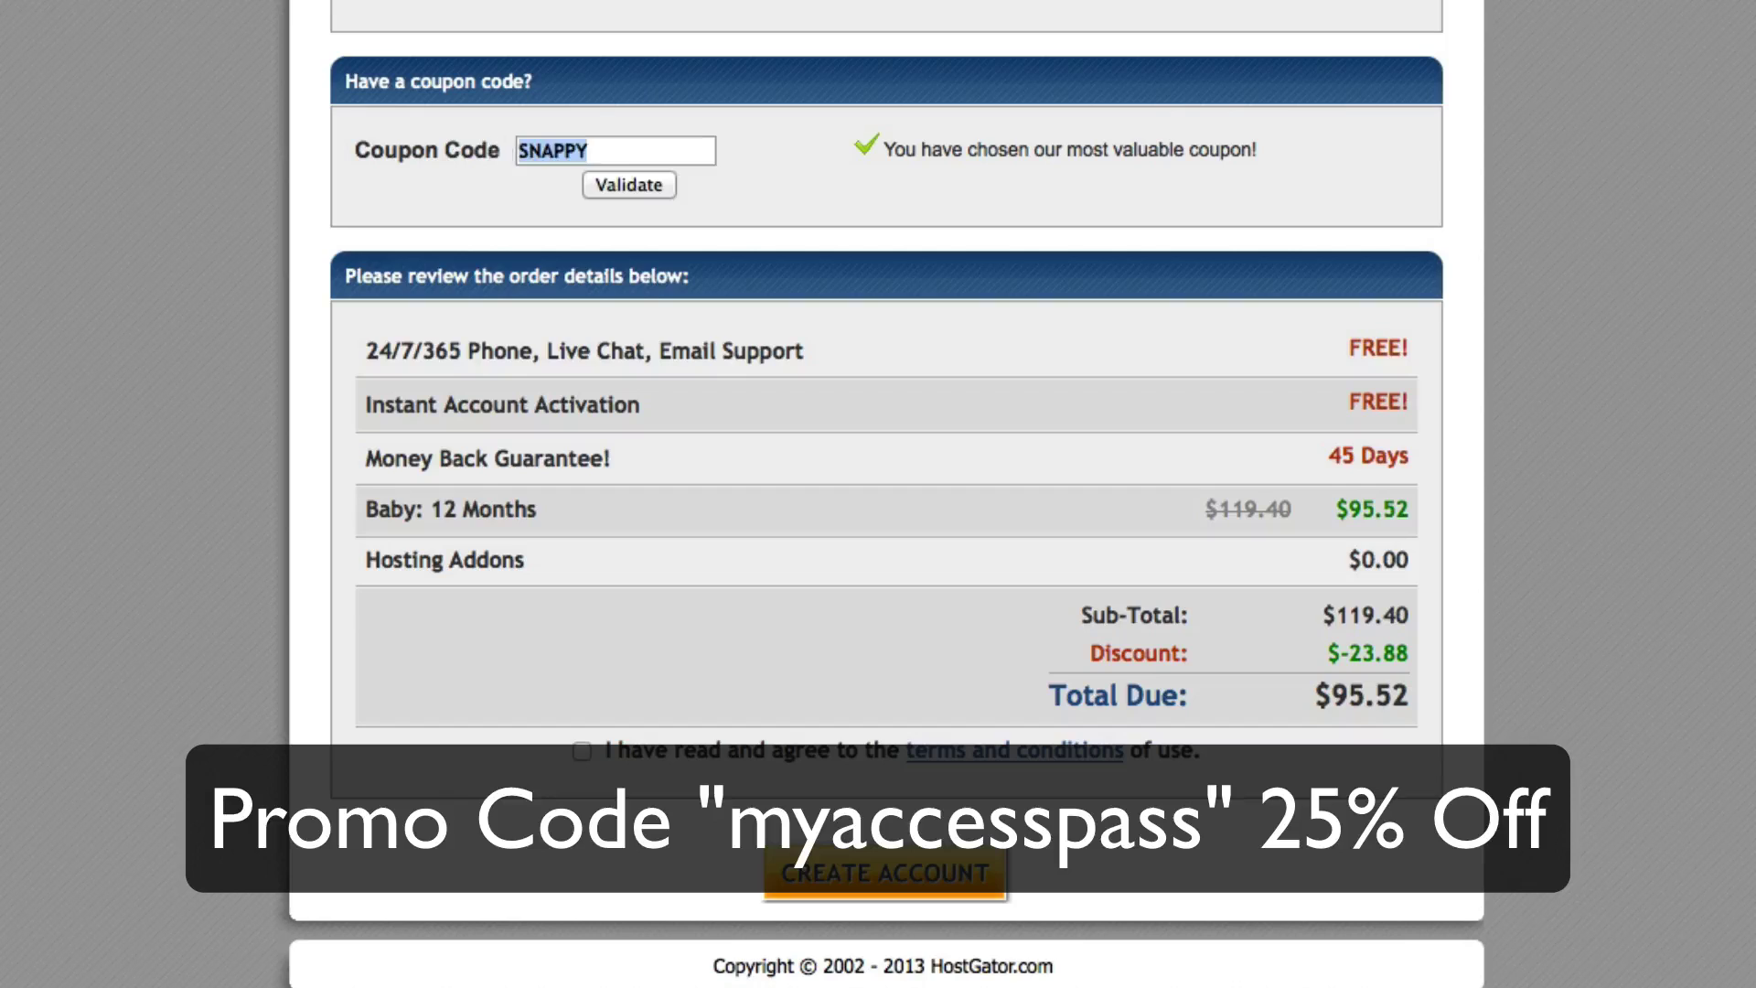
{"action": "type", "text": "myaccesspass"}
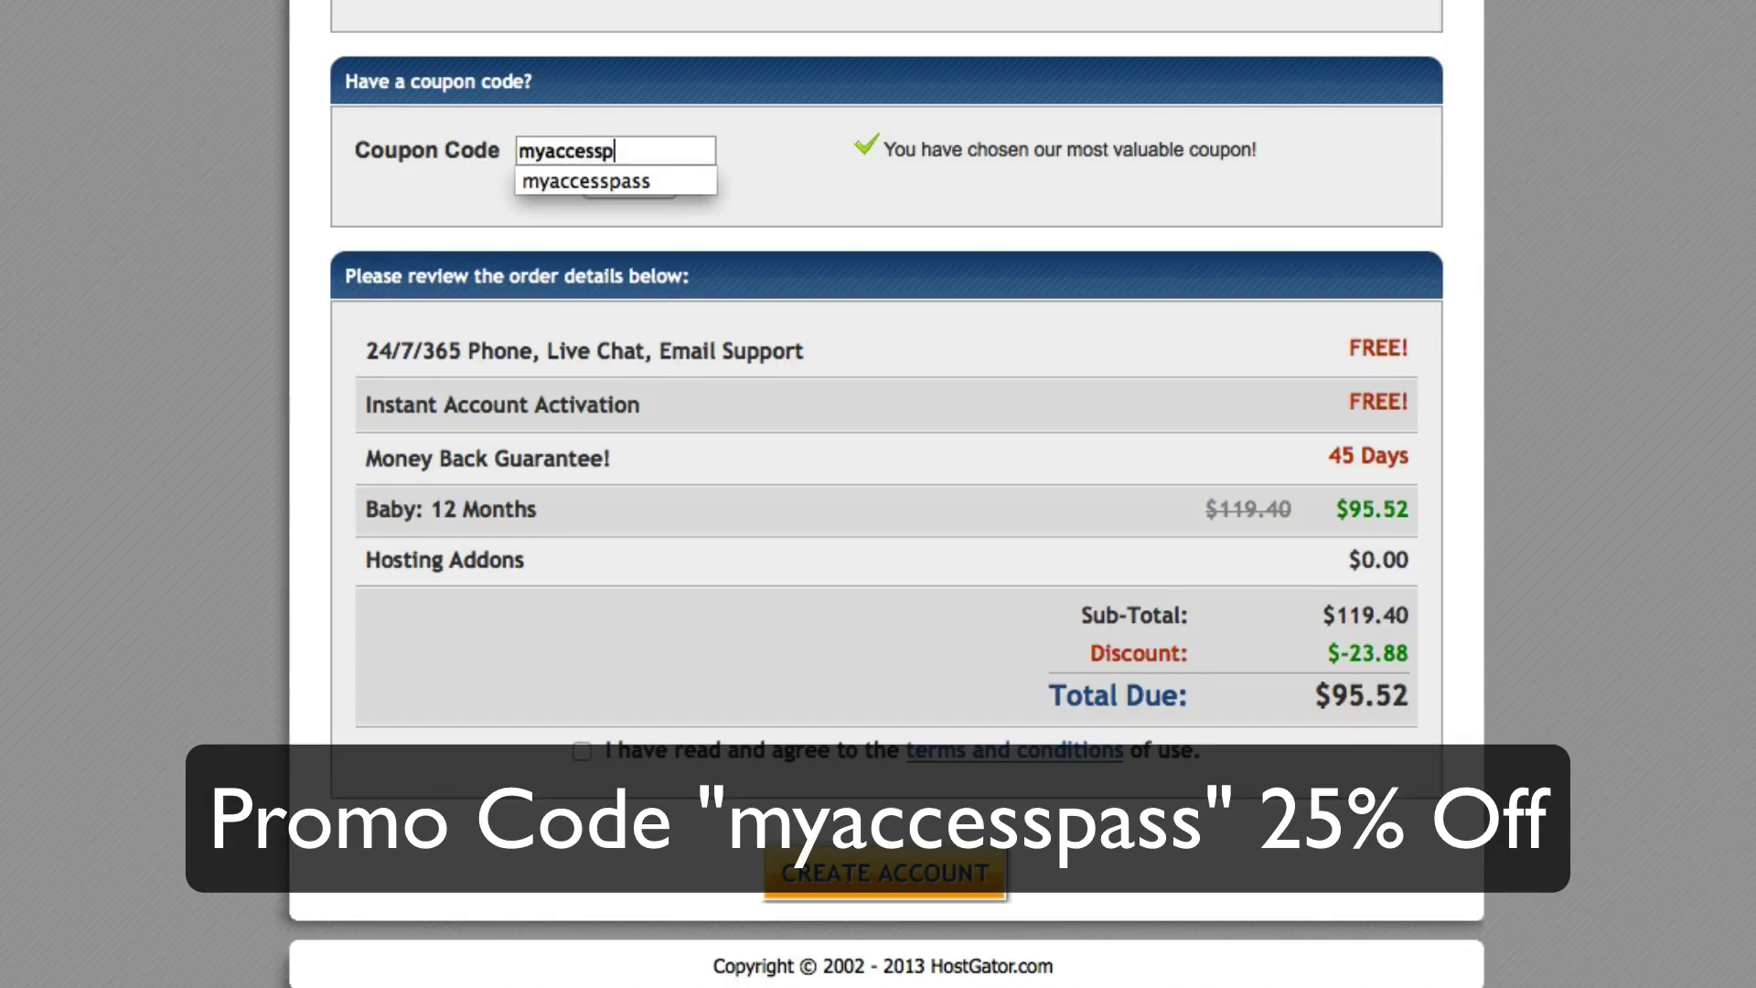
{"action": "left_click", "coordinate": [705, 179]}
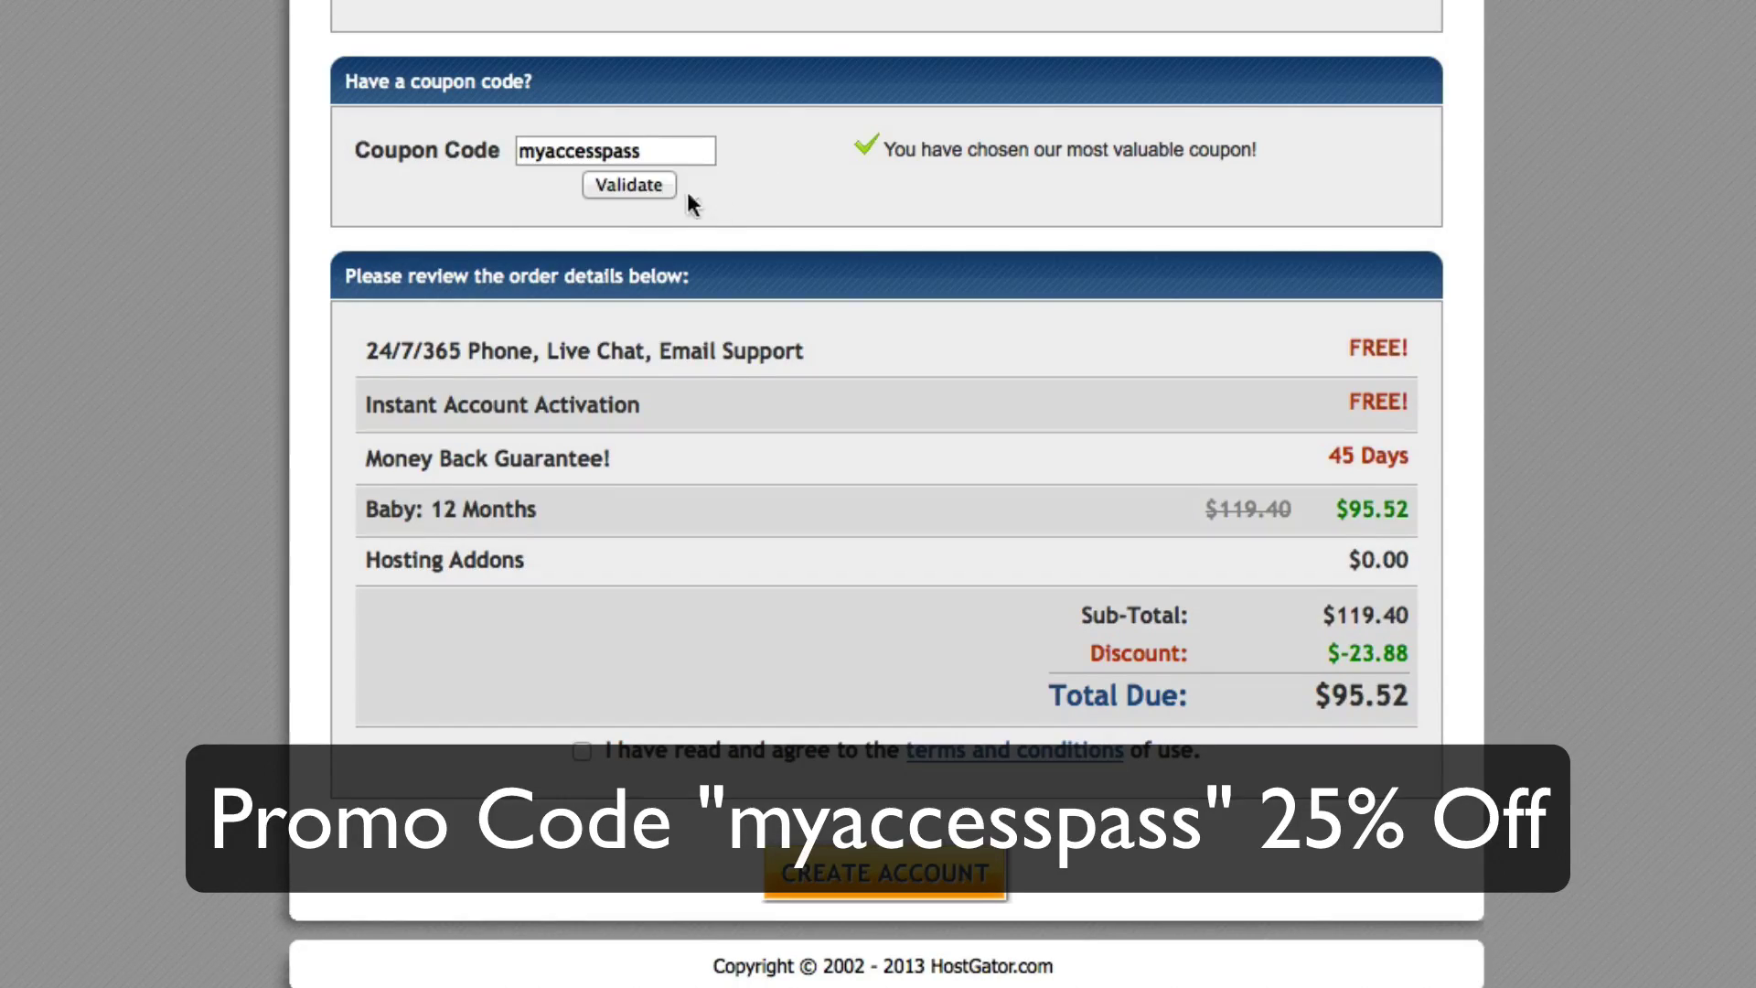
{"action": "left_click", "coordinate": [644, 183]}
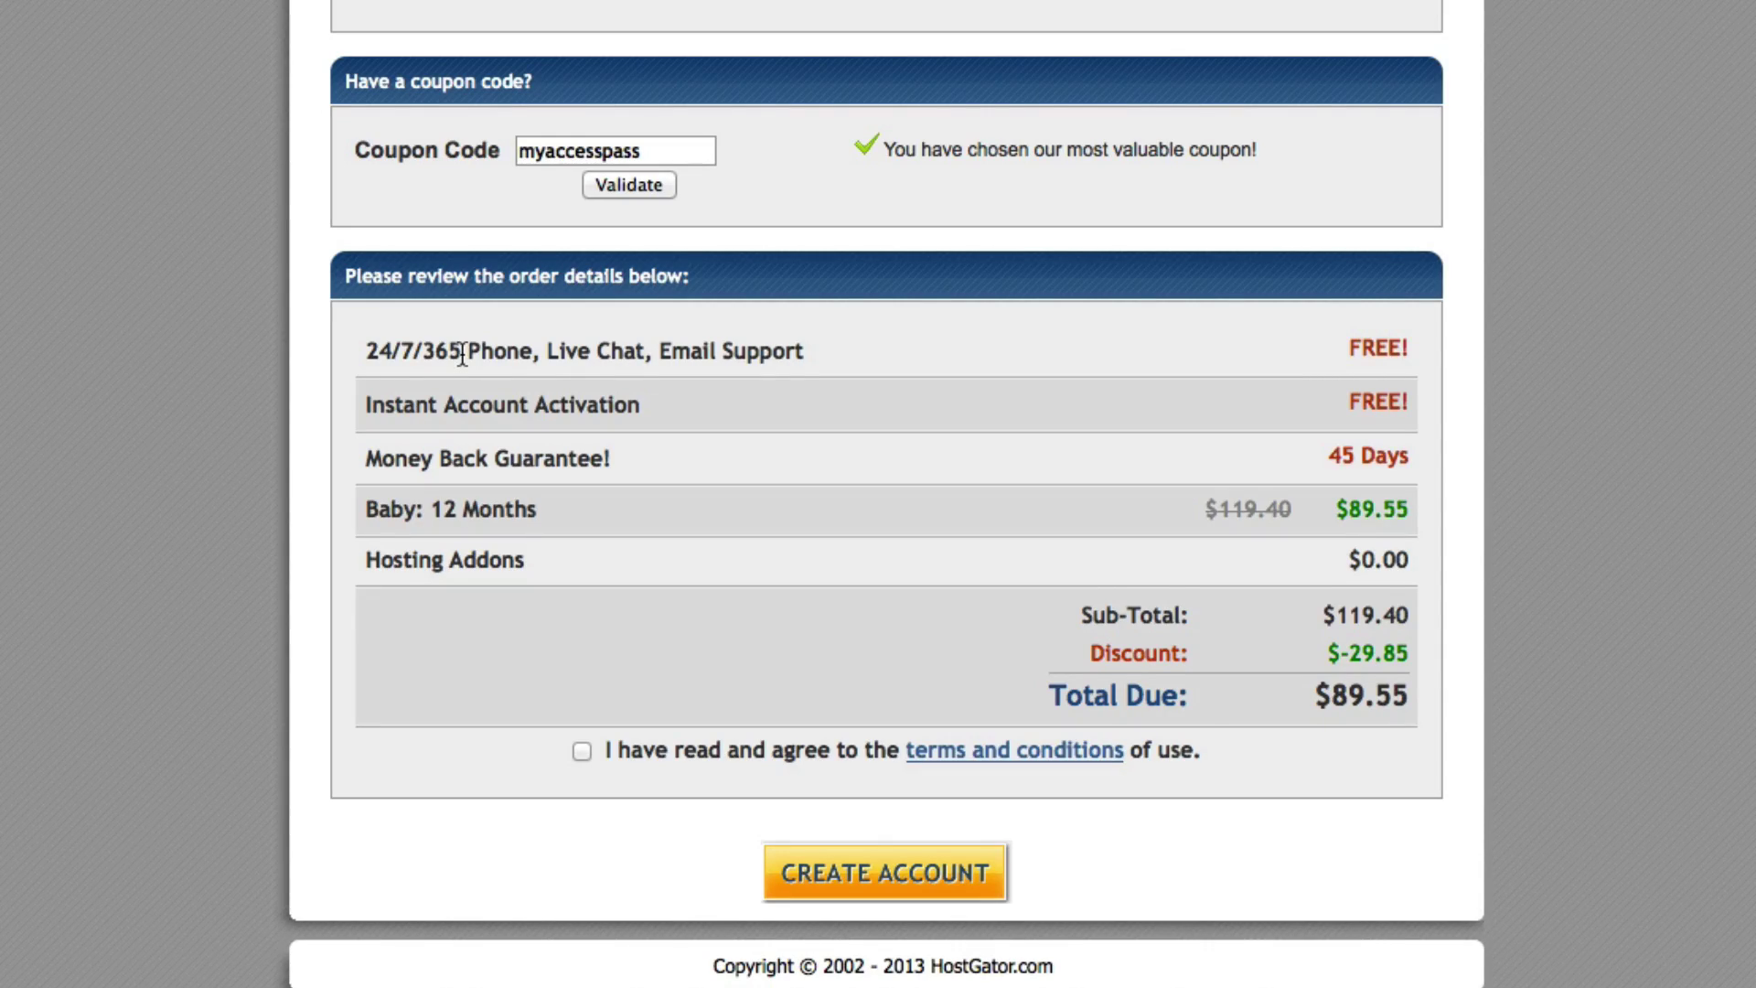
{"action": "left_click", "coordinate": [581, 754]}
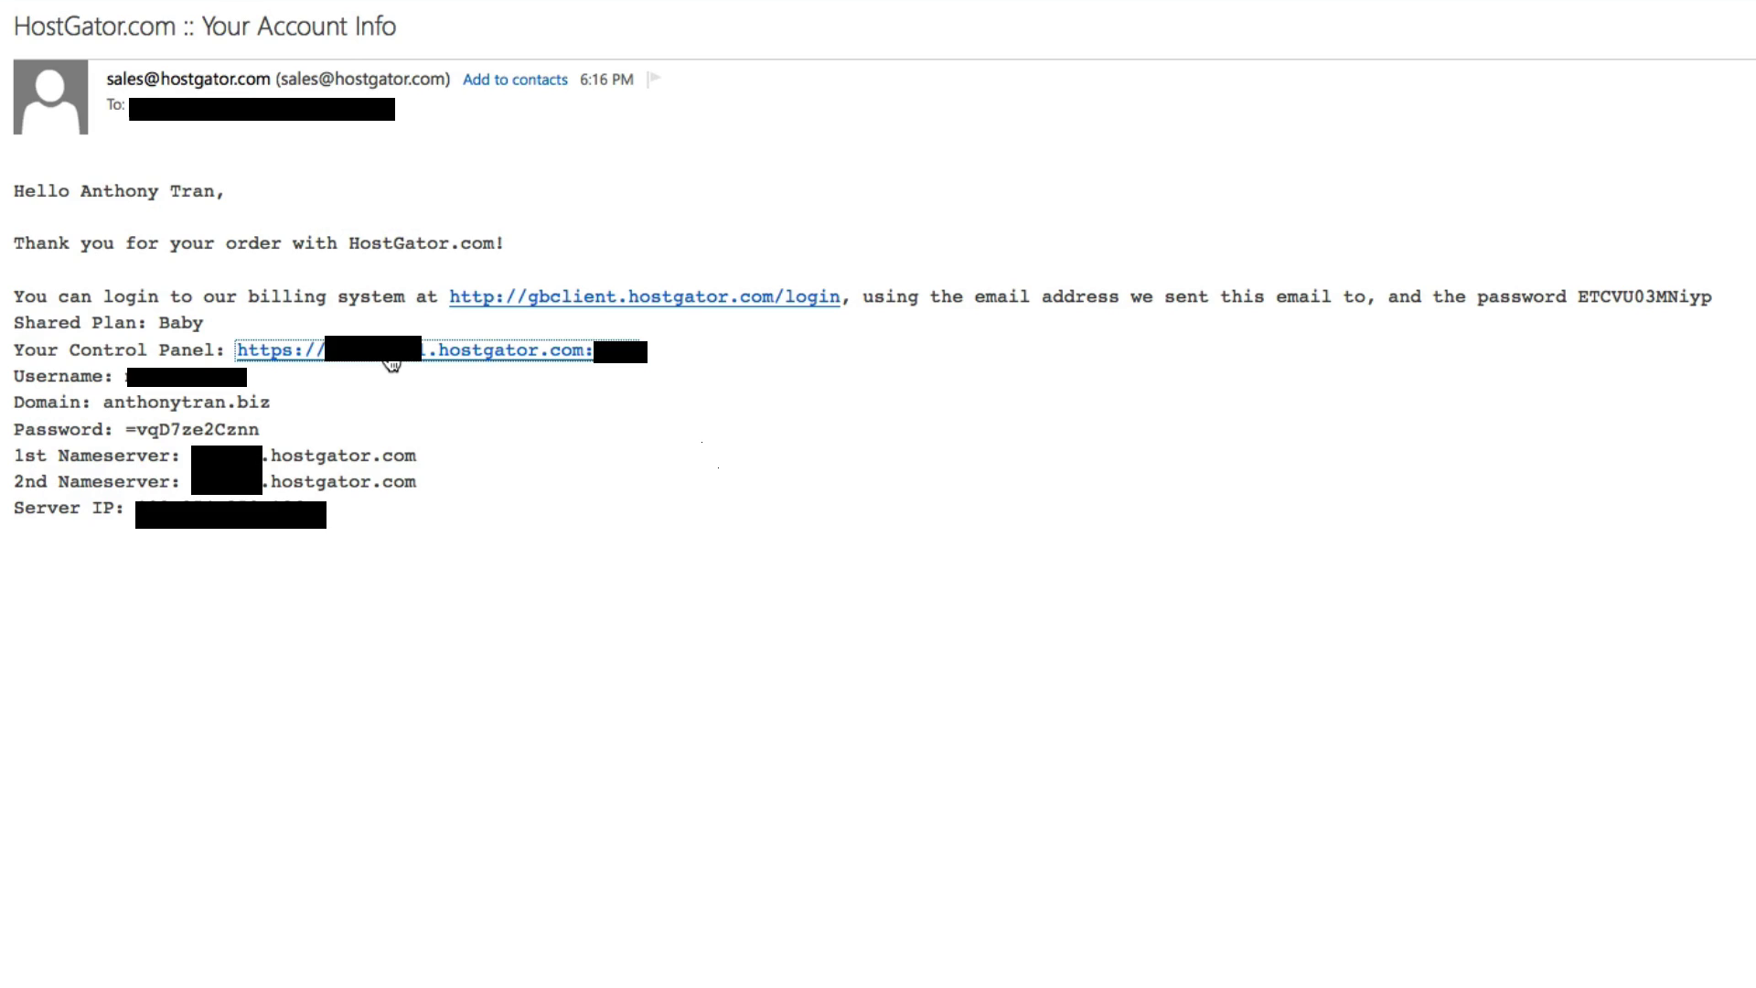
Enter cPanel from the email link, declining the goMobi offer and the getting-started wizard
{"action": "left_click", "coordinate": [391, 352]}
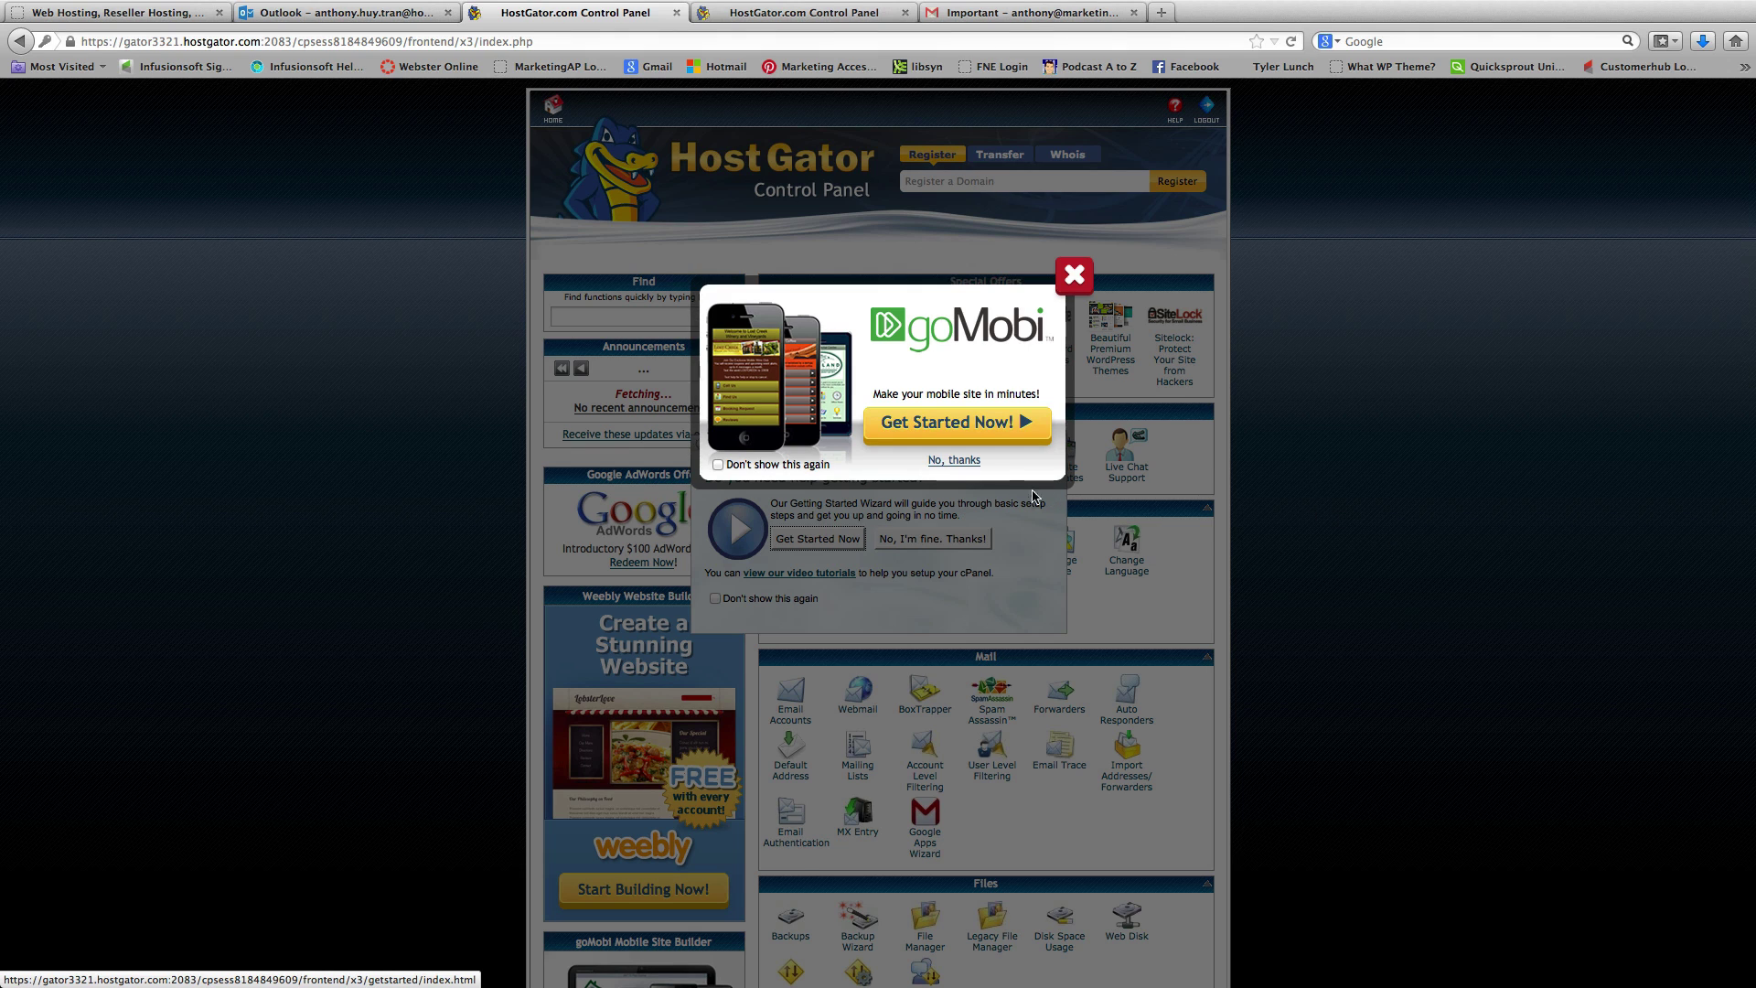
{"action": "left_click", "coordinate": [964, 462]}
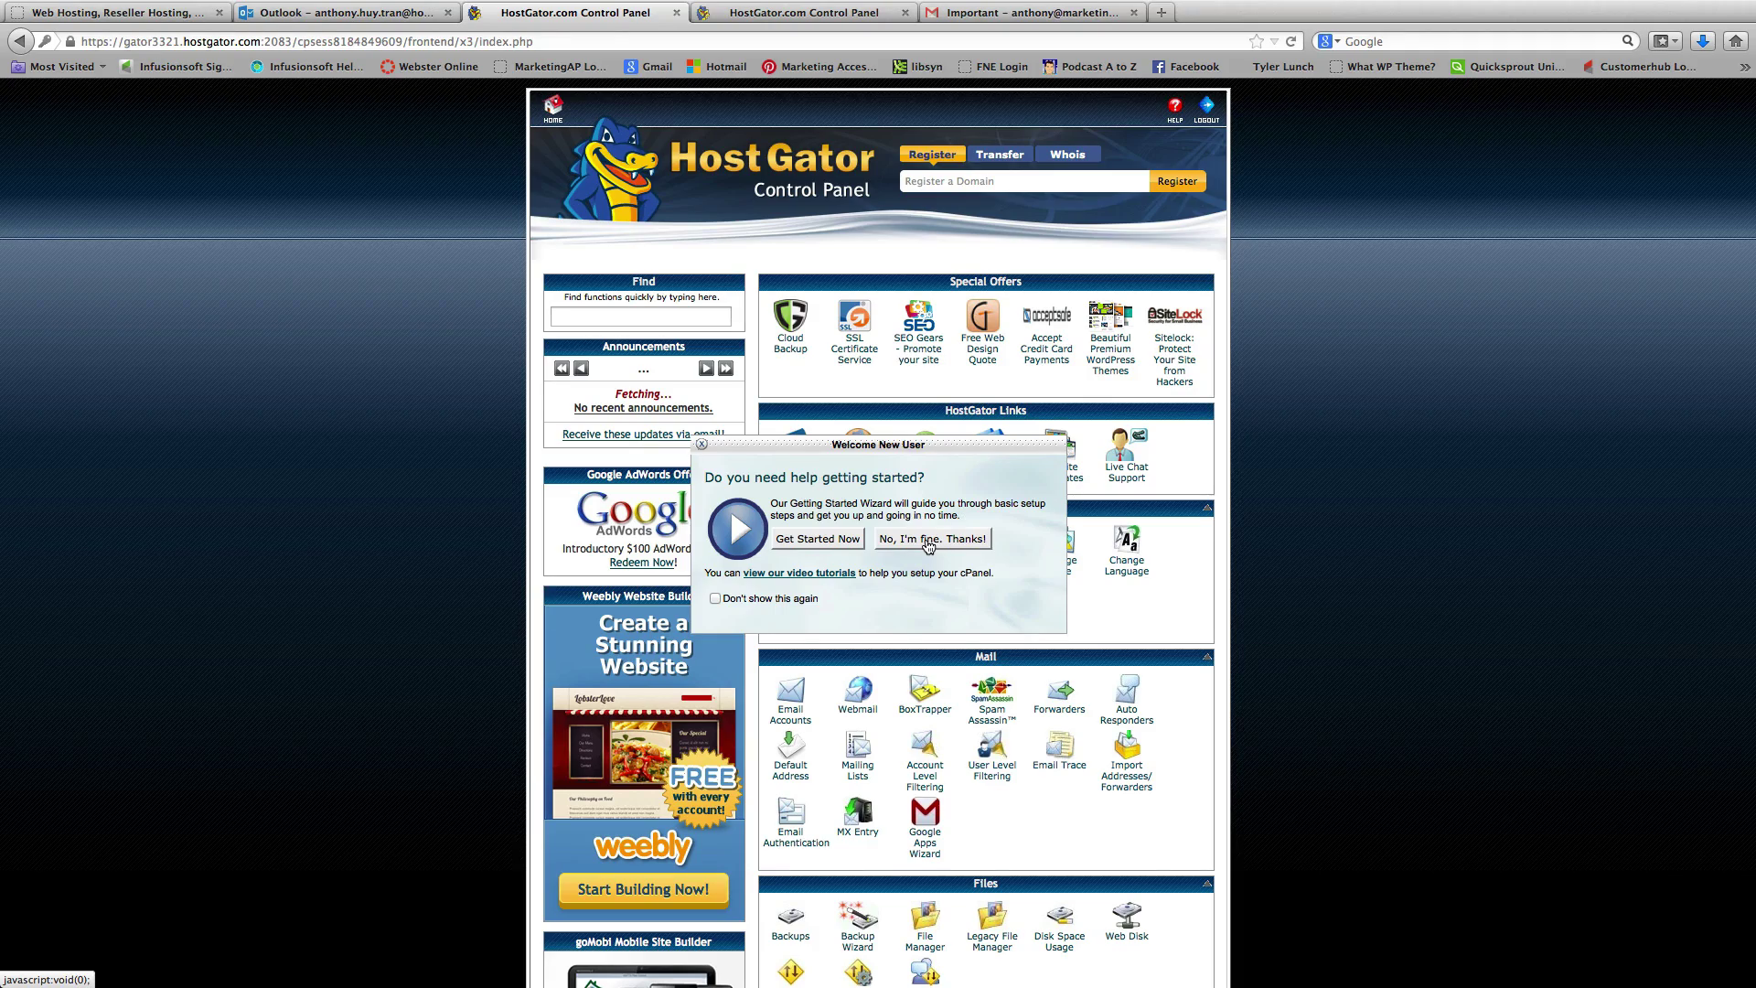
{"action": "left_click", "coordinate": [928, 541]}
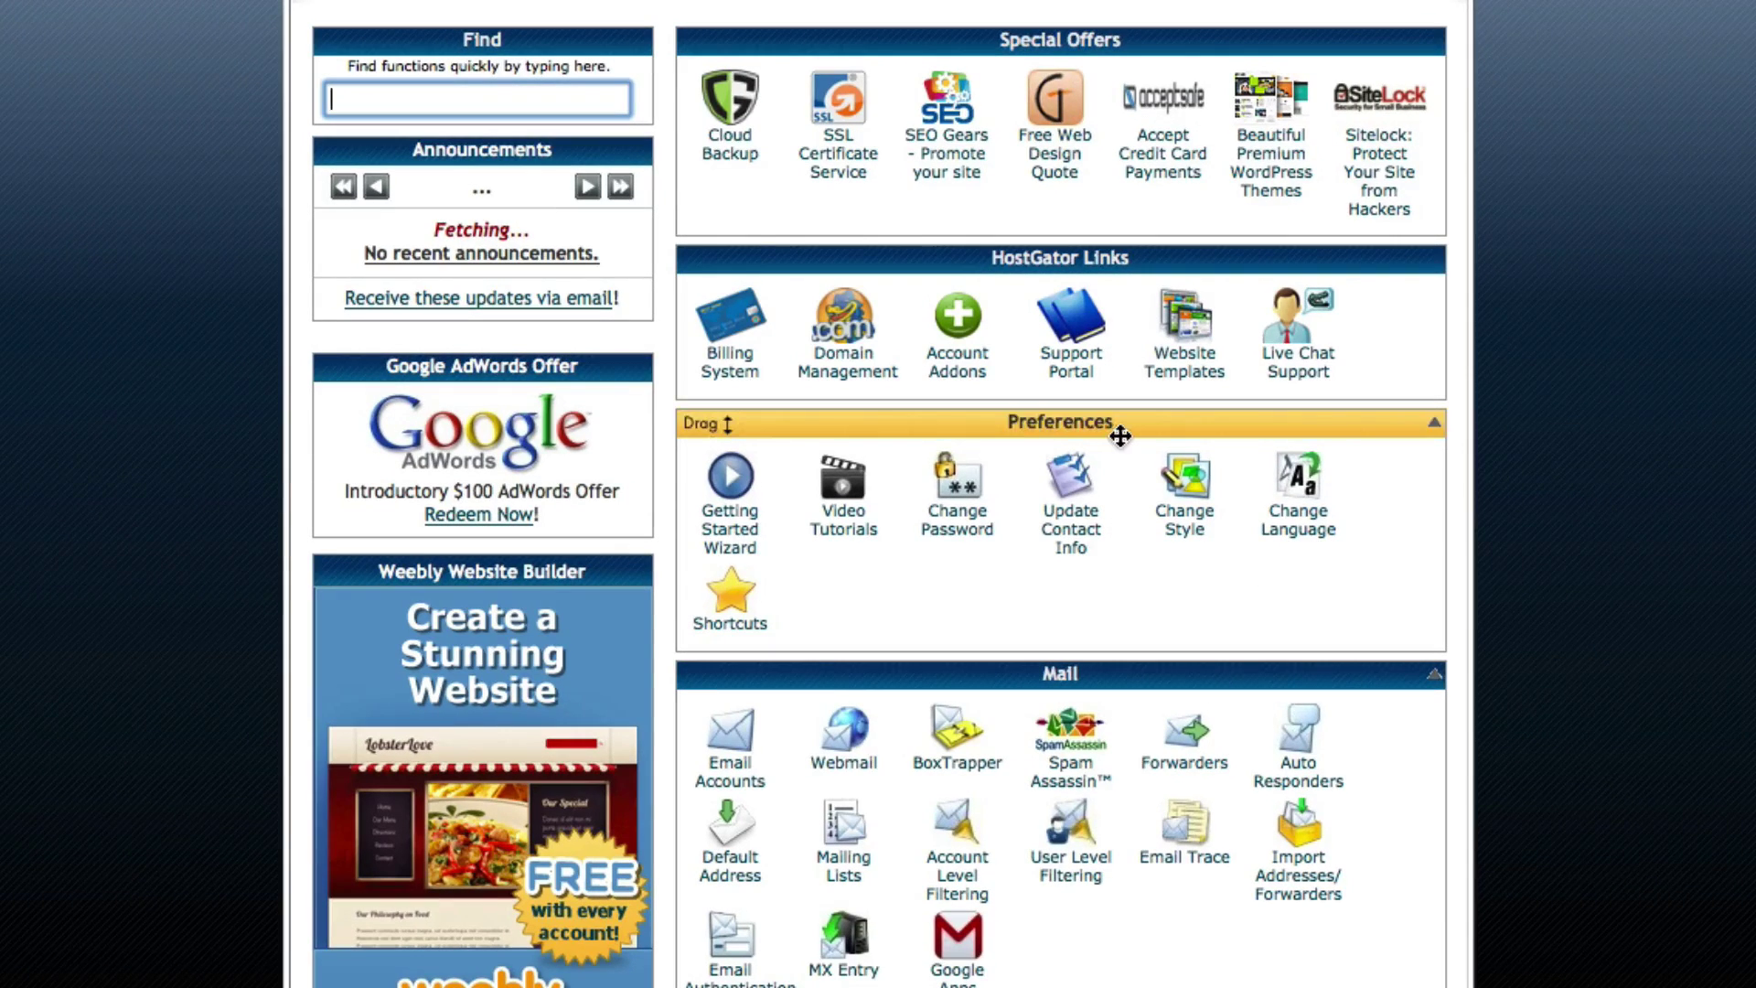
Open Change Password, dismiss Help, and paste the current password as the old password
{"action": "left_click", "coordinate": [962, 519]}
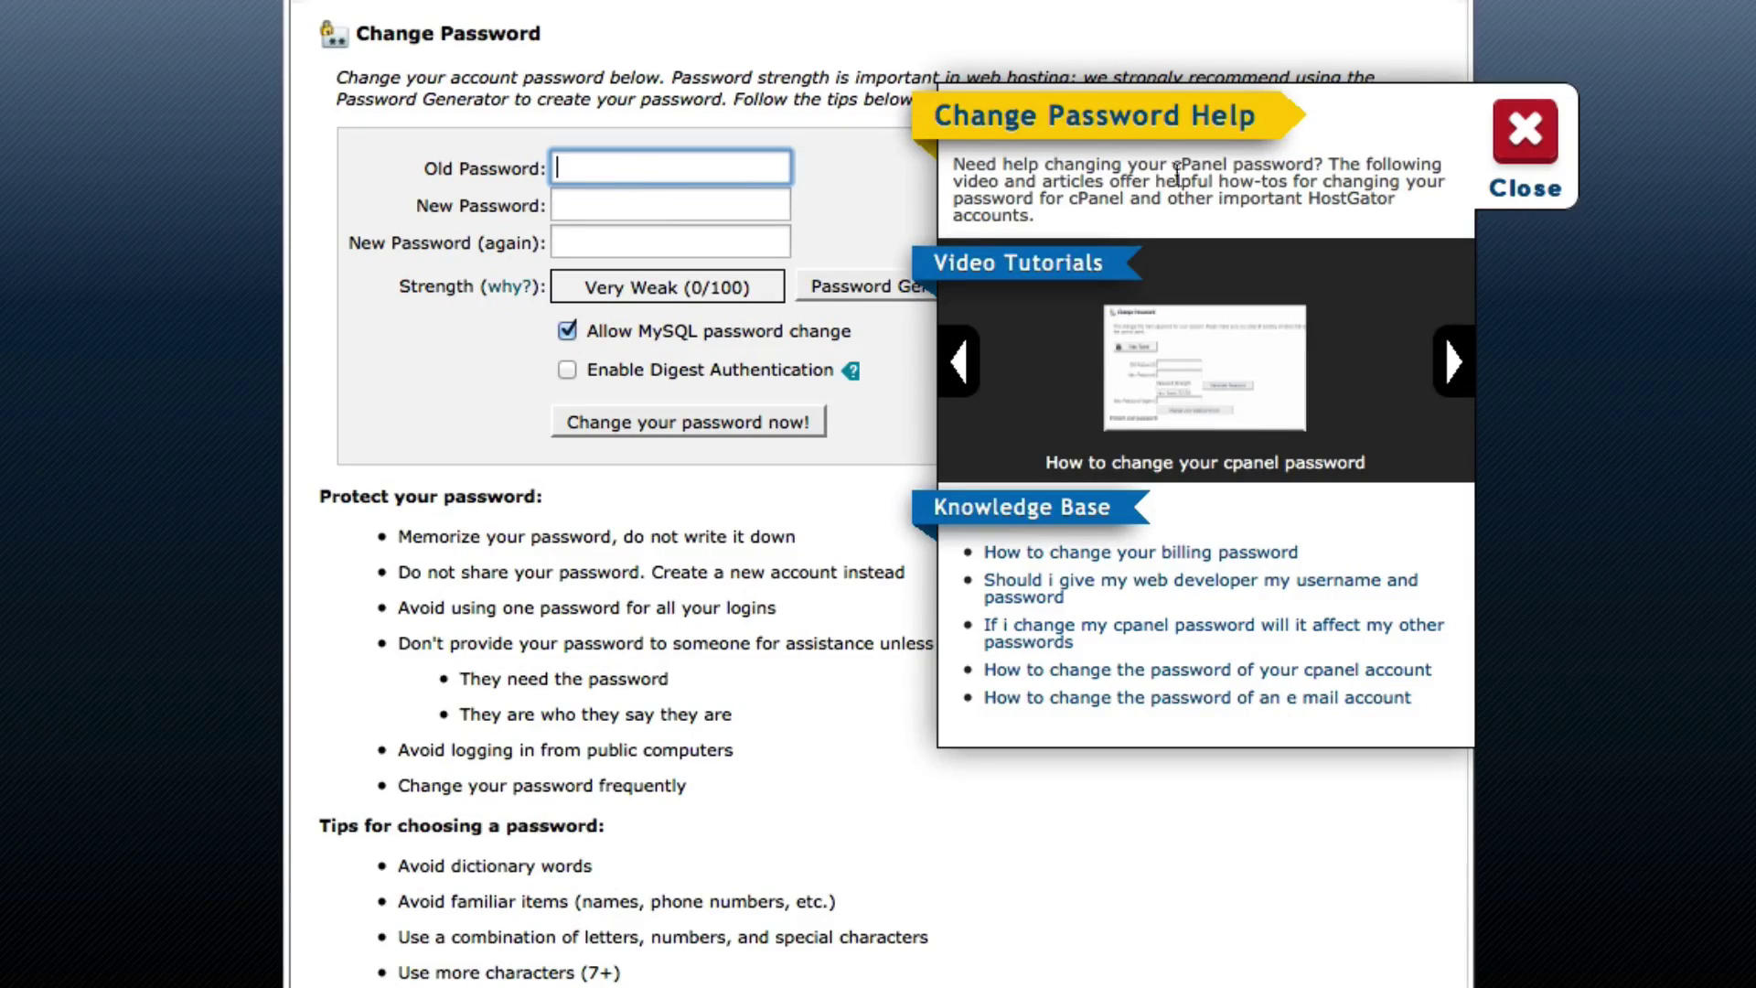
{"action": "left_click", "coordinate": [1524, 151]}
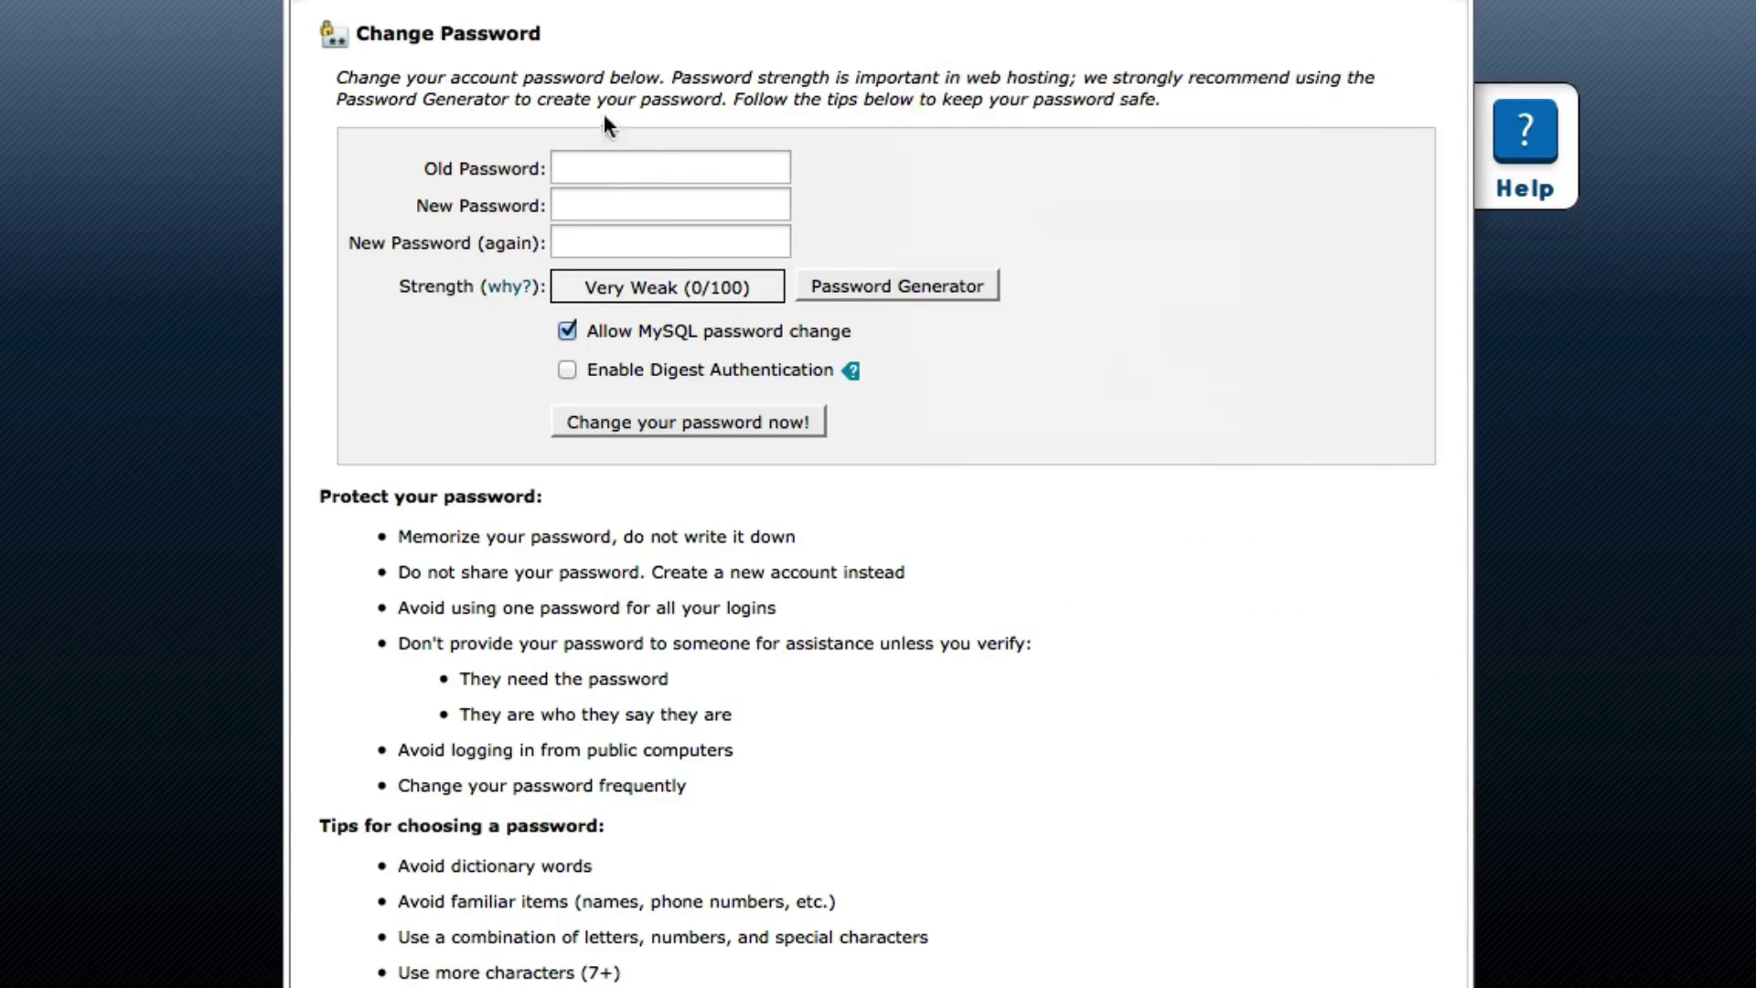
{"action": "left_click", "coordinate": [615, 169]}
{"action": "right_click", "coordinate": [618, 171]}
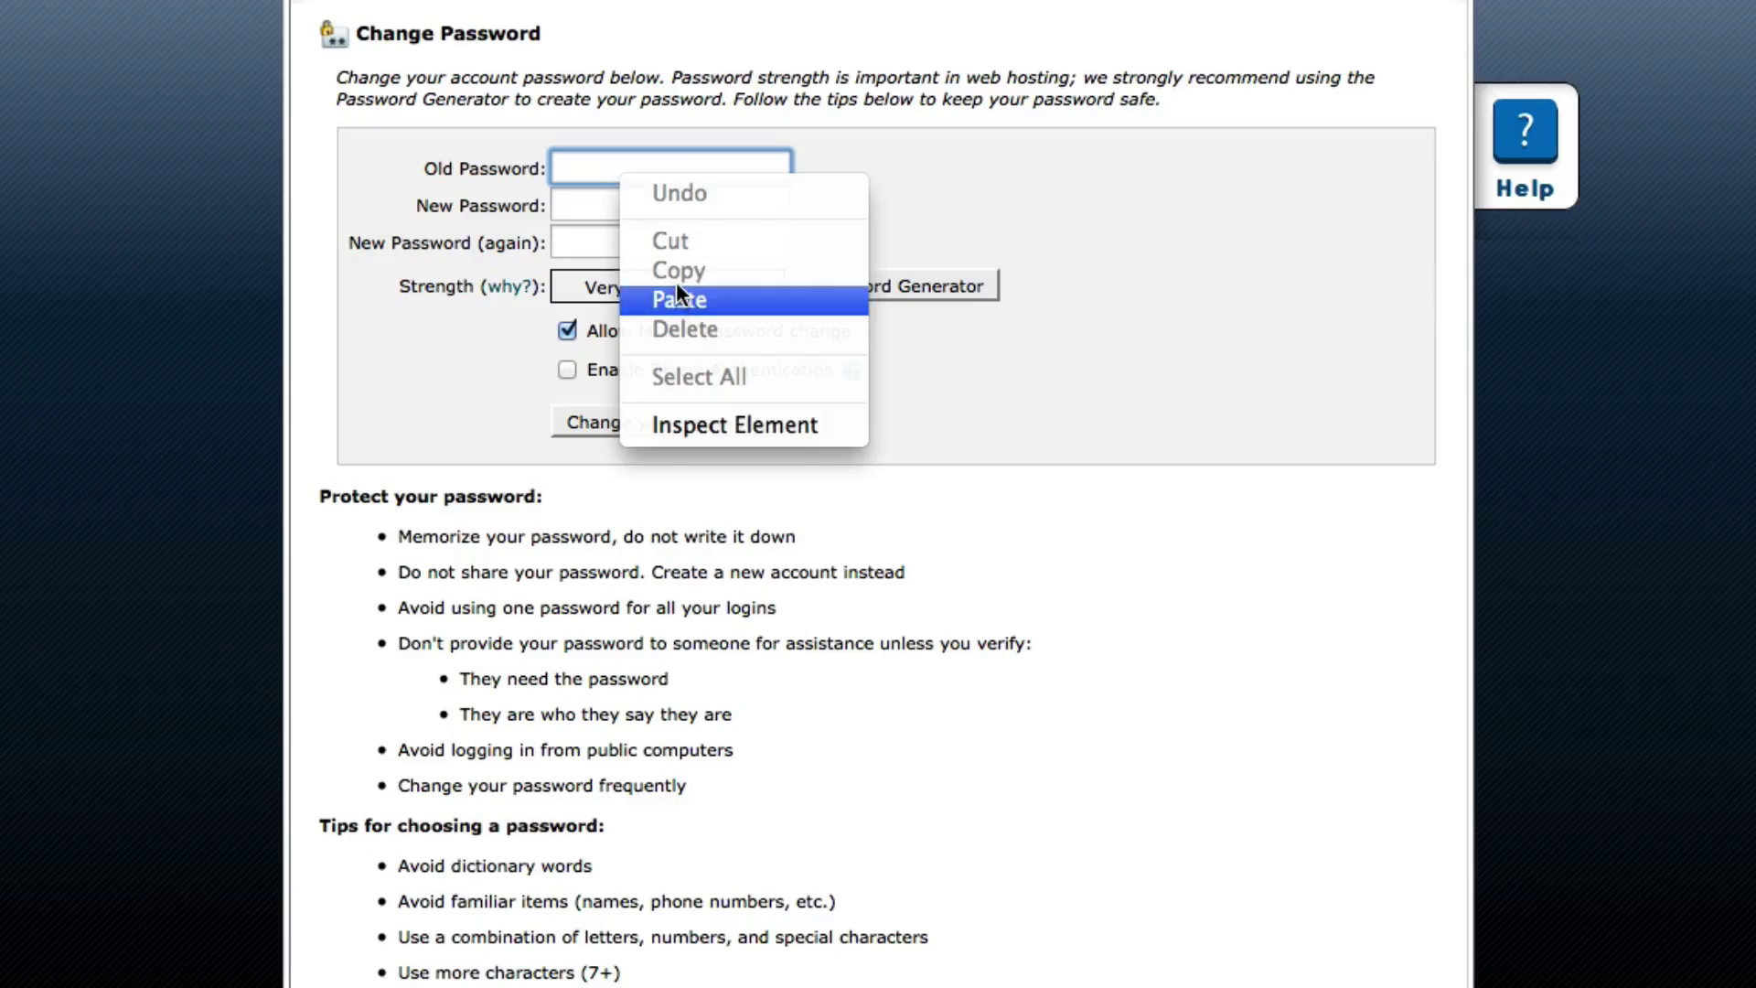
{"action": "left_click", "coordinate": [677, 299]}
Enter the new password in both fields and submit the password change
{"action": "left_click", "coordinate": [640, 209]}
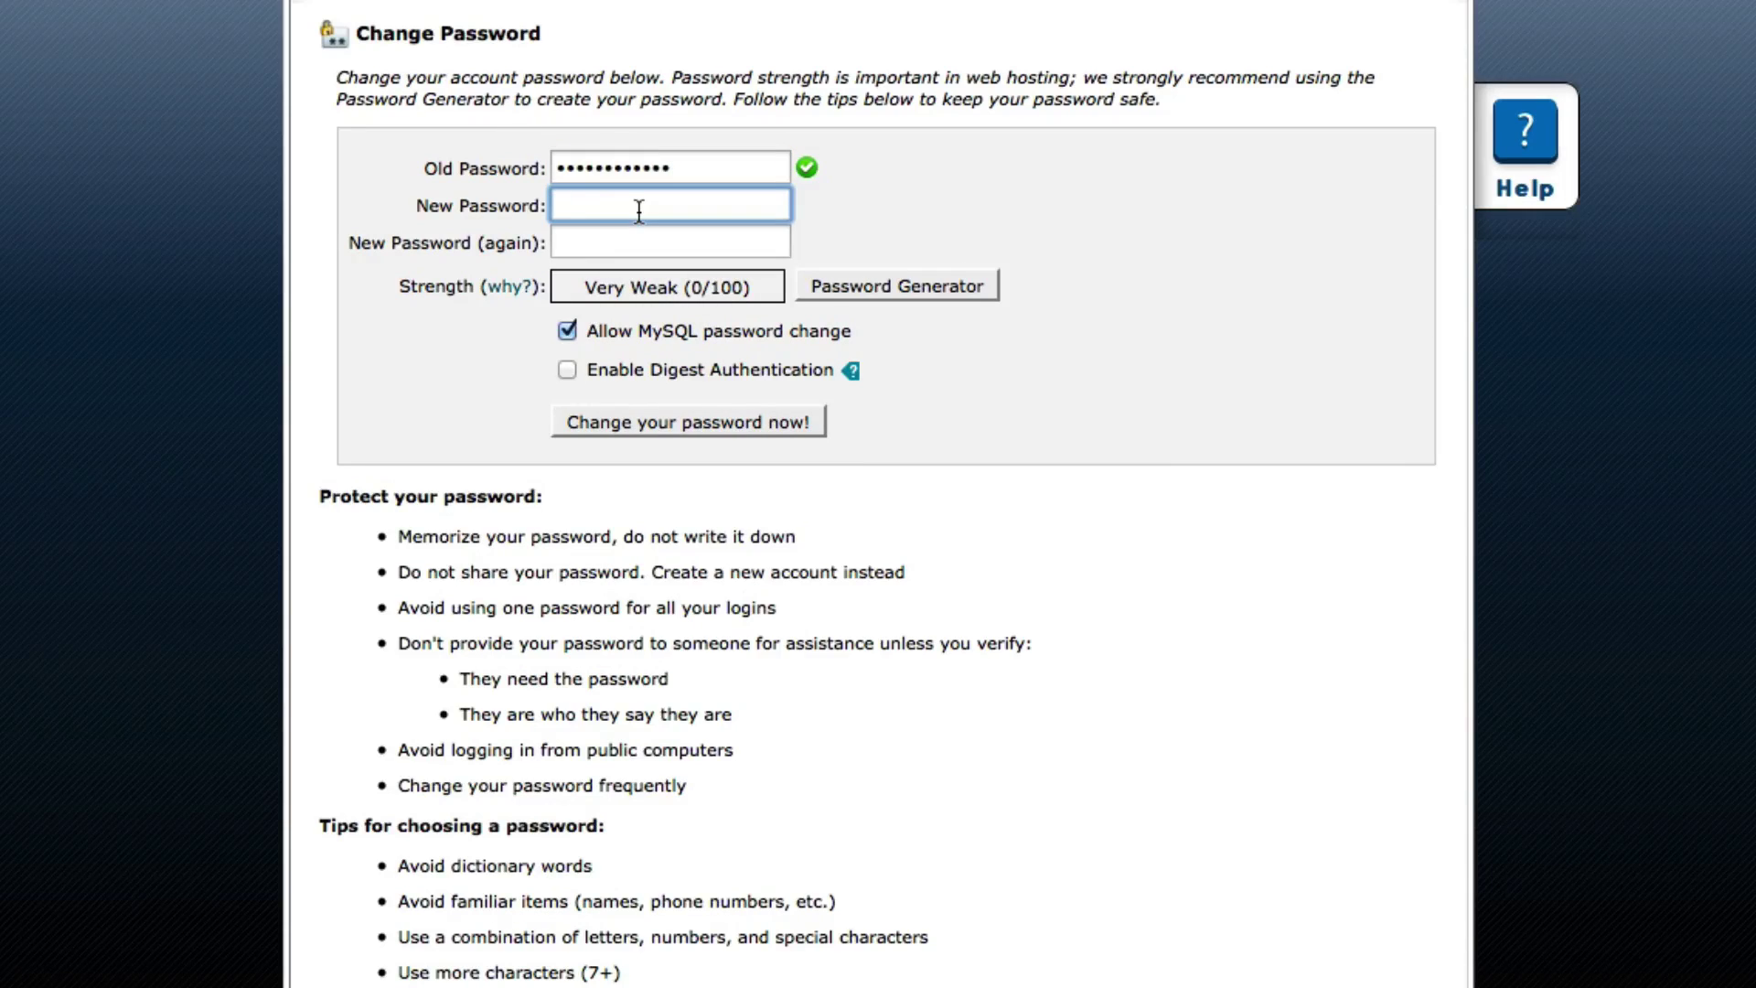
{"action": "type", "text": "mypassword"}
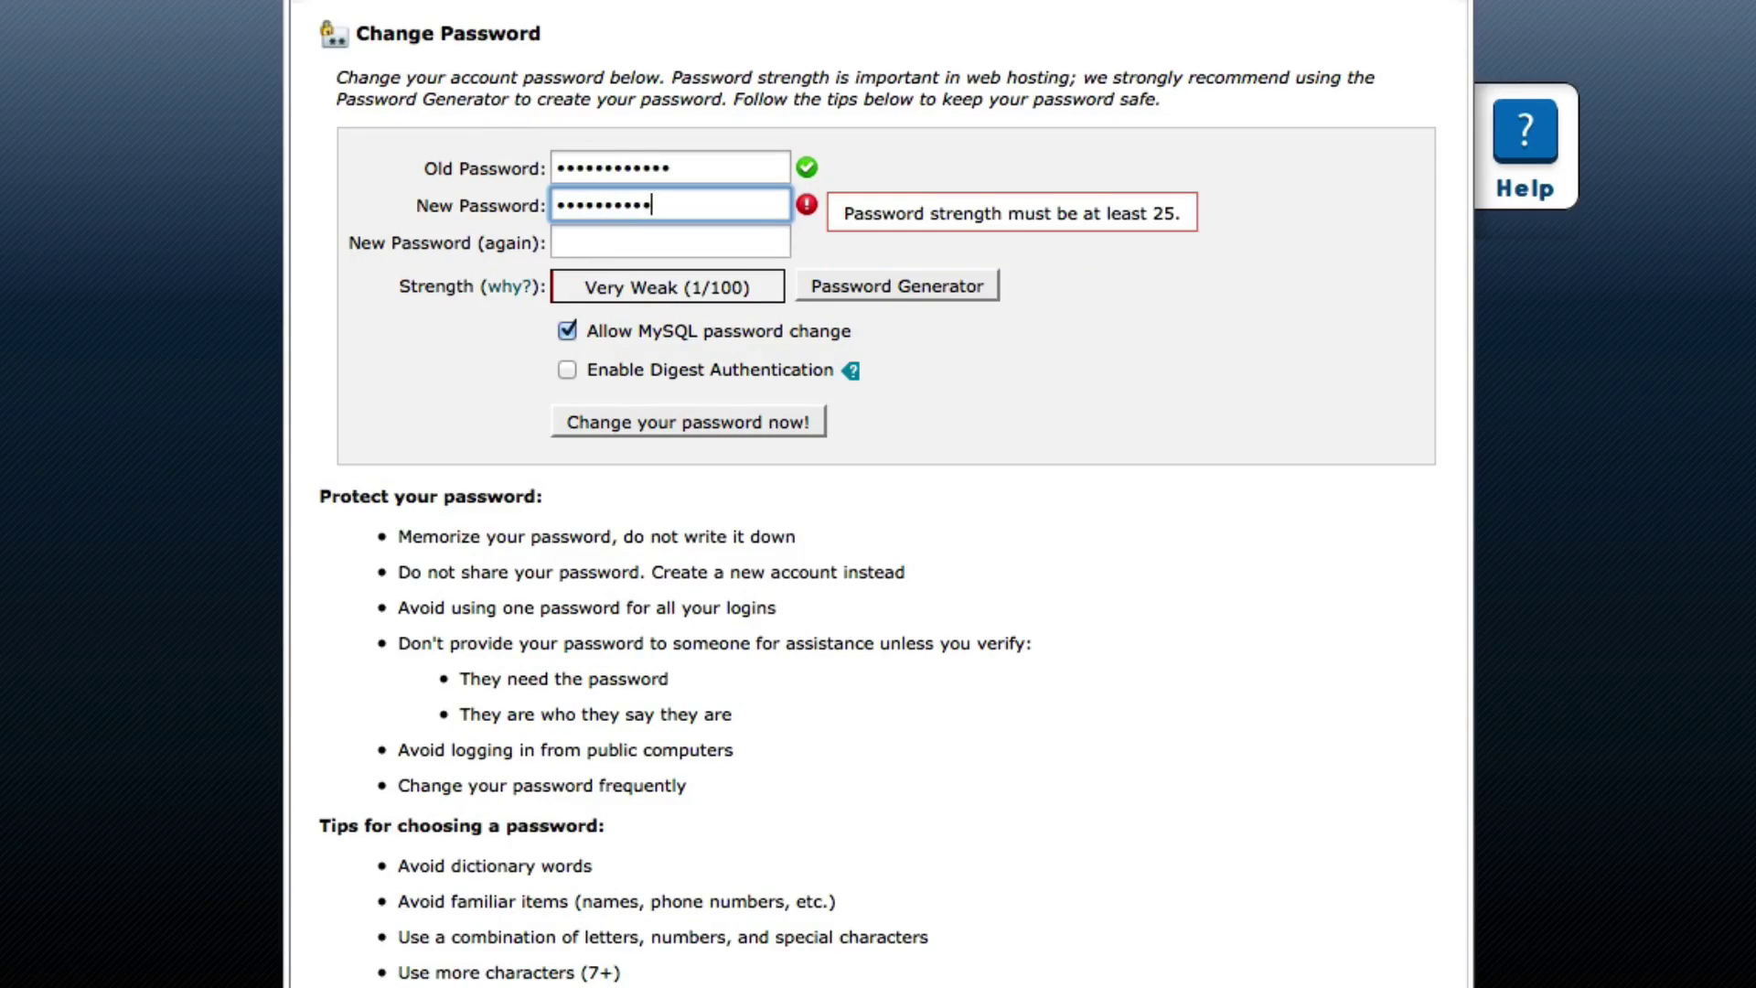
{"action": "left_click", "coordinate": [670, 242]}
{"action": "type", "text": "mypasswor"}
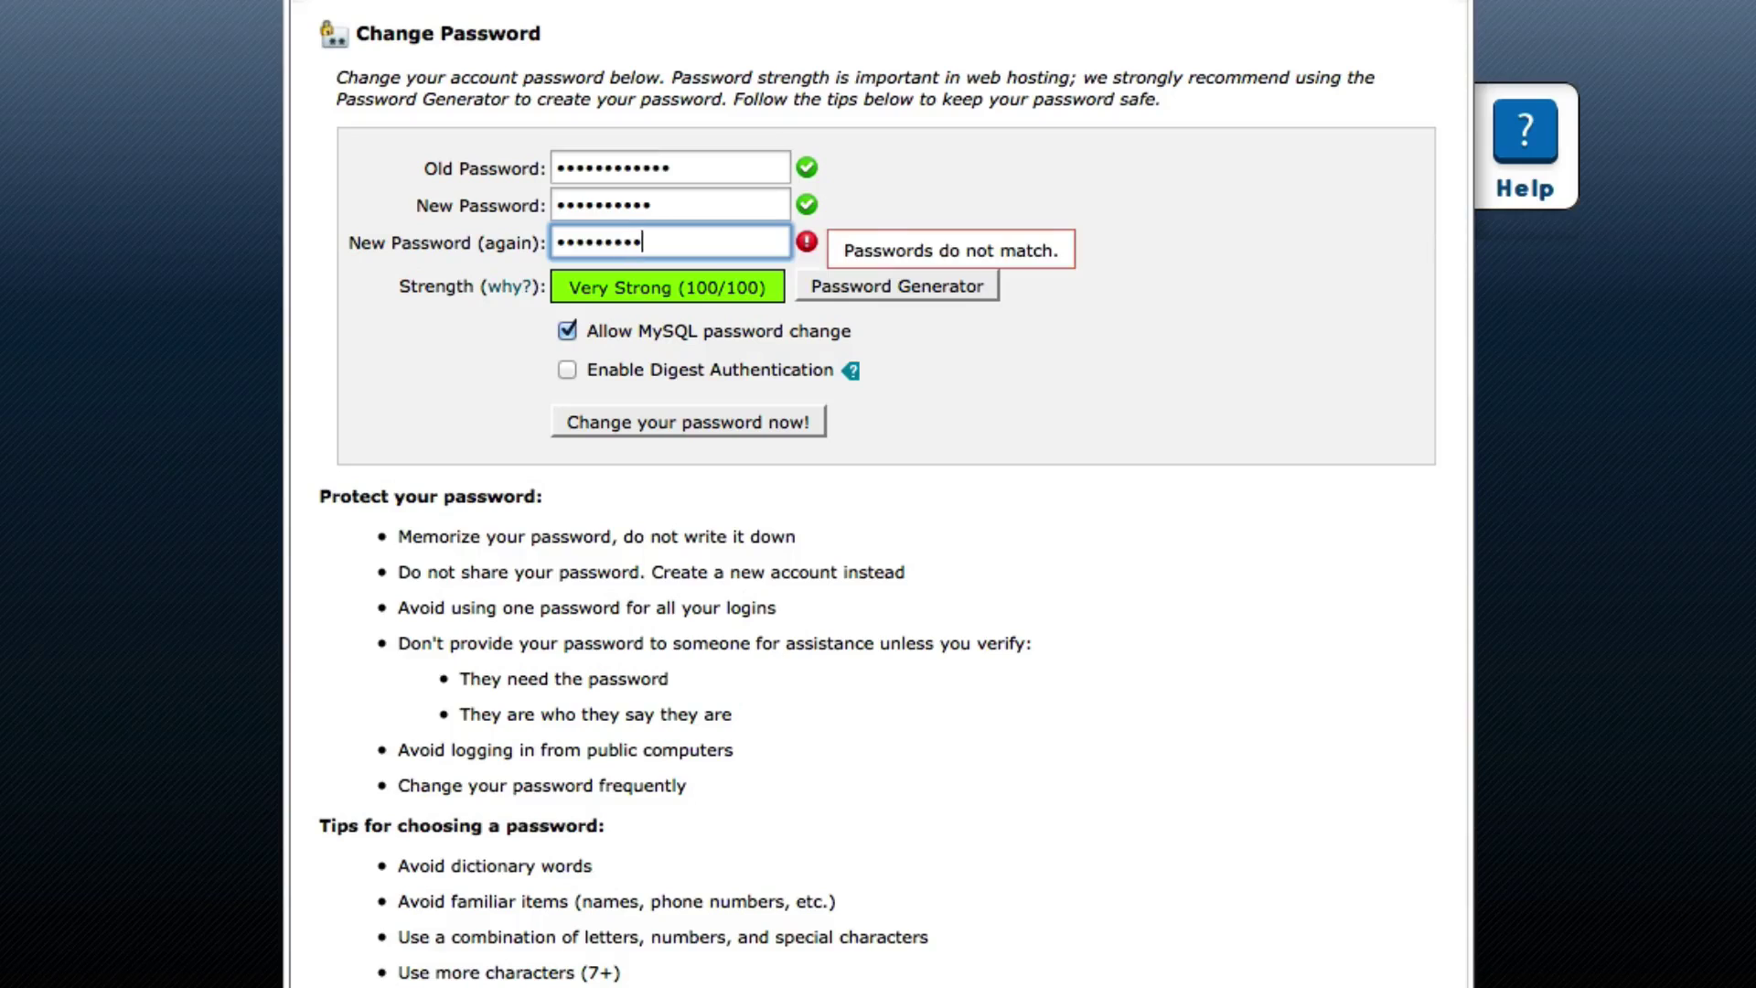
{"action": "type", "text": "d"}
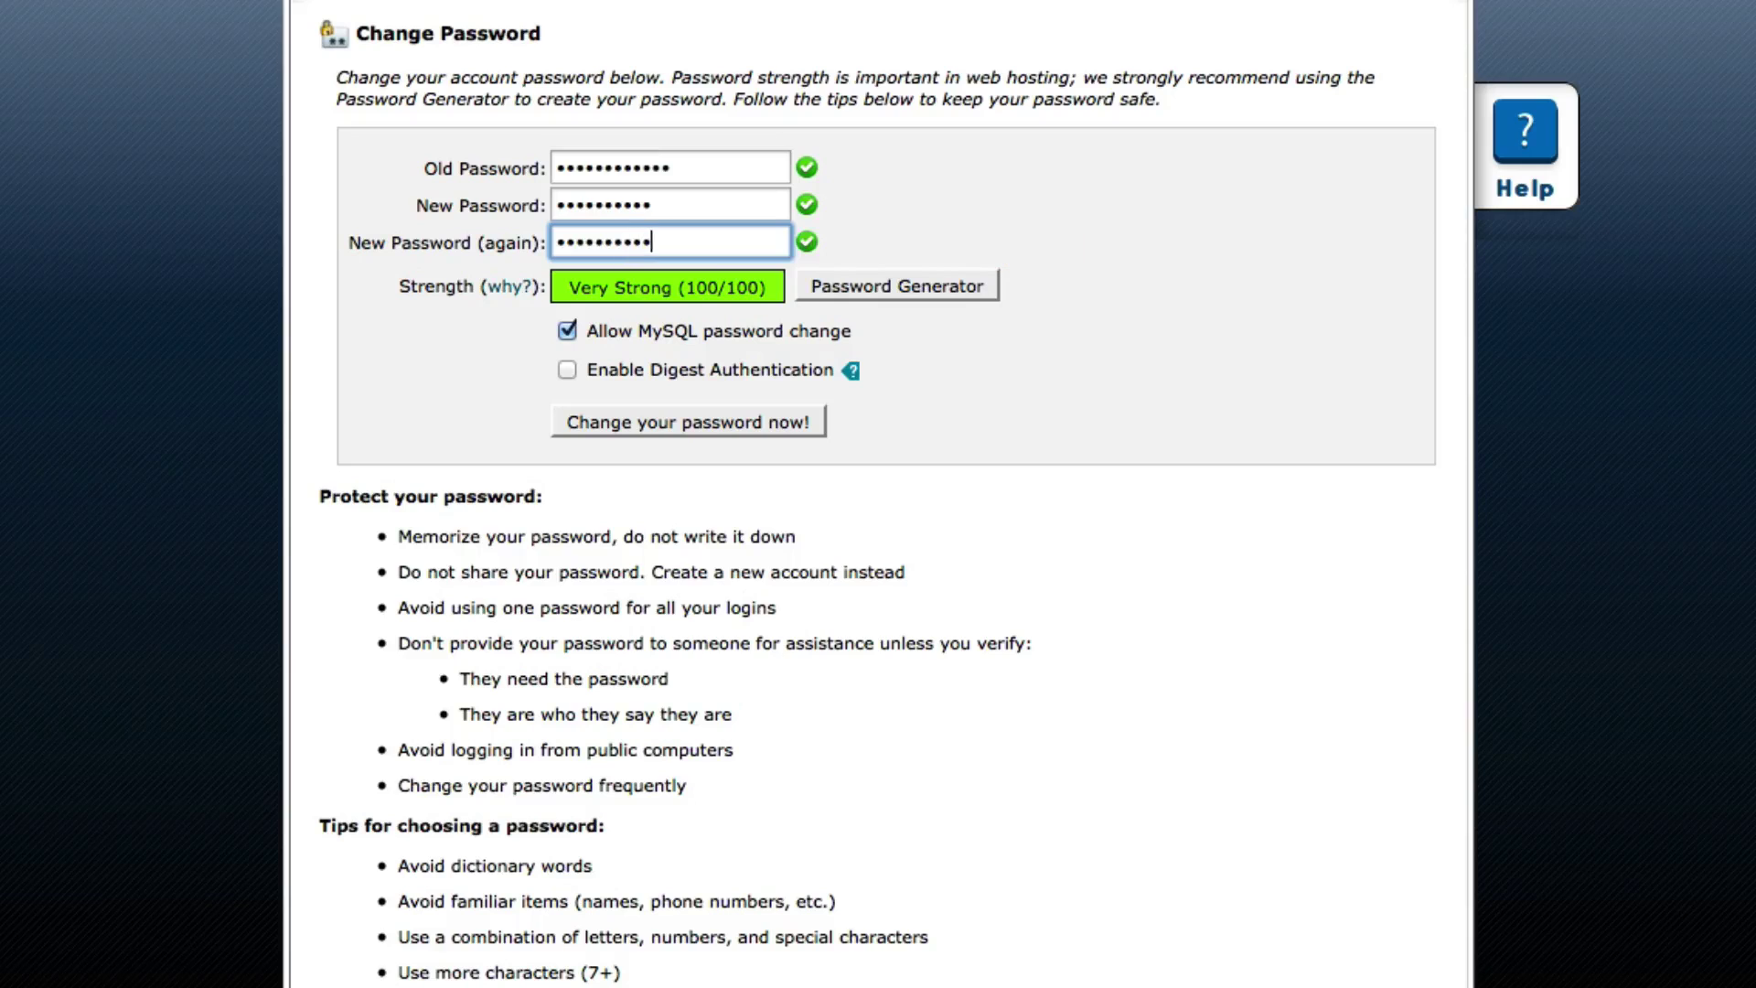
{"action": "left_click", "coordinate": [645, 422]}
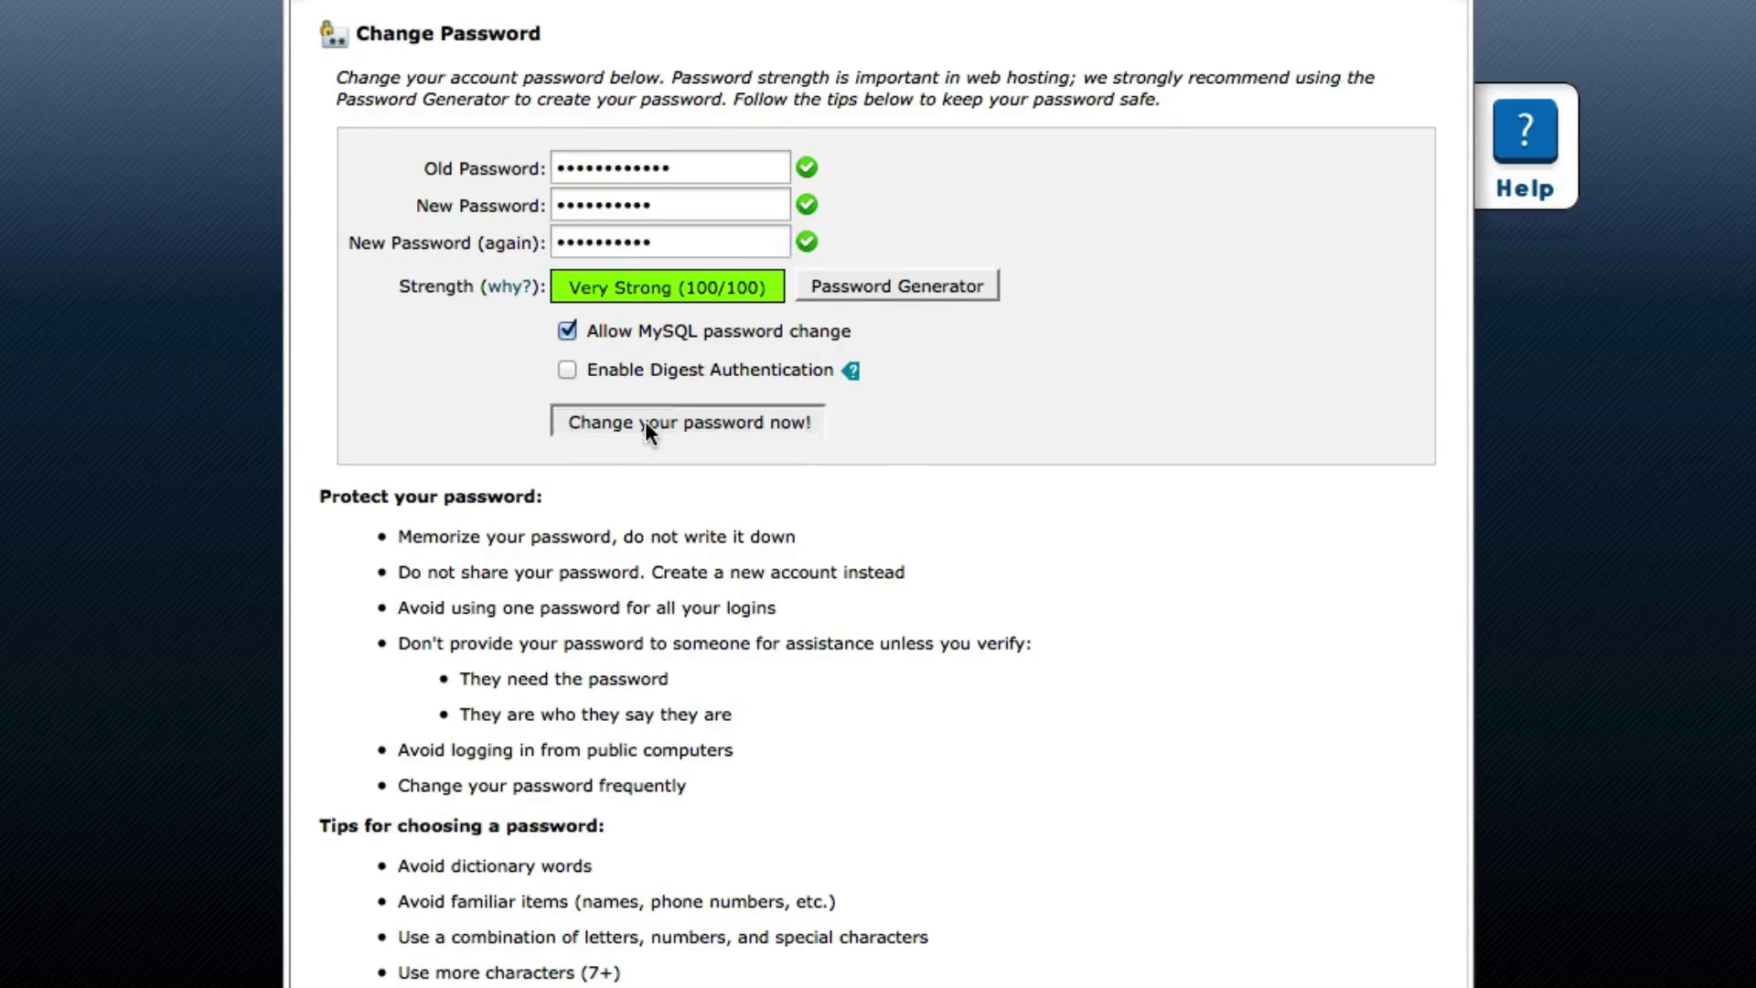